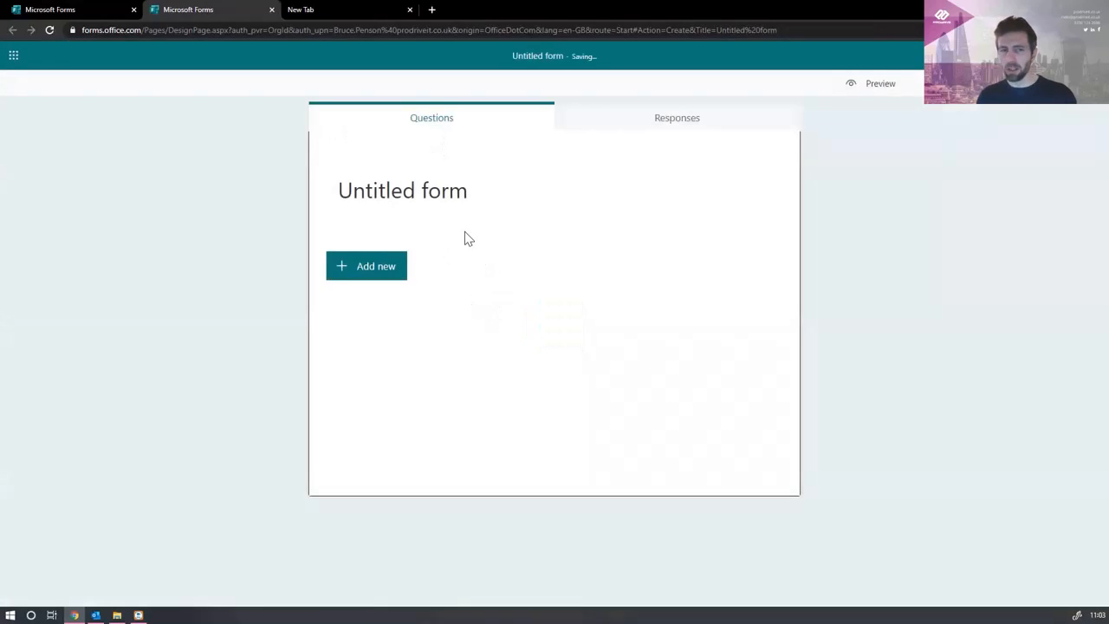
Step: Title the untitled form "Staff survey"
left_click(488, 192)
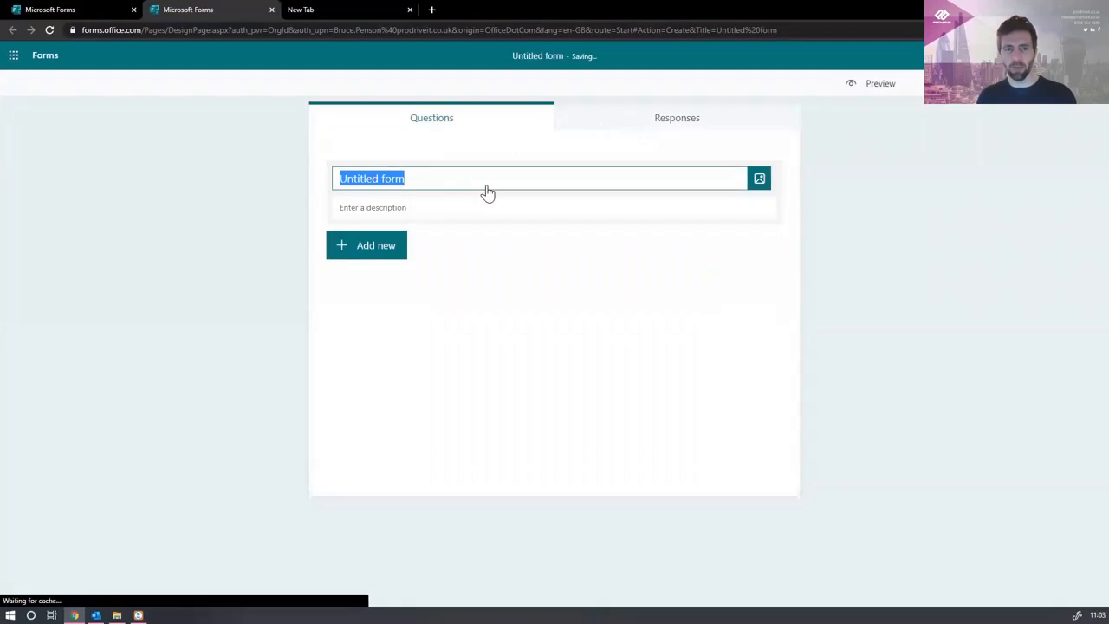
type("Staff ")
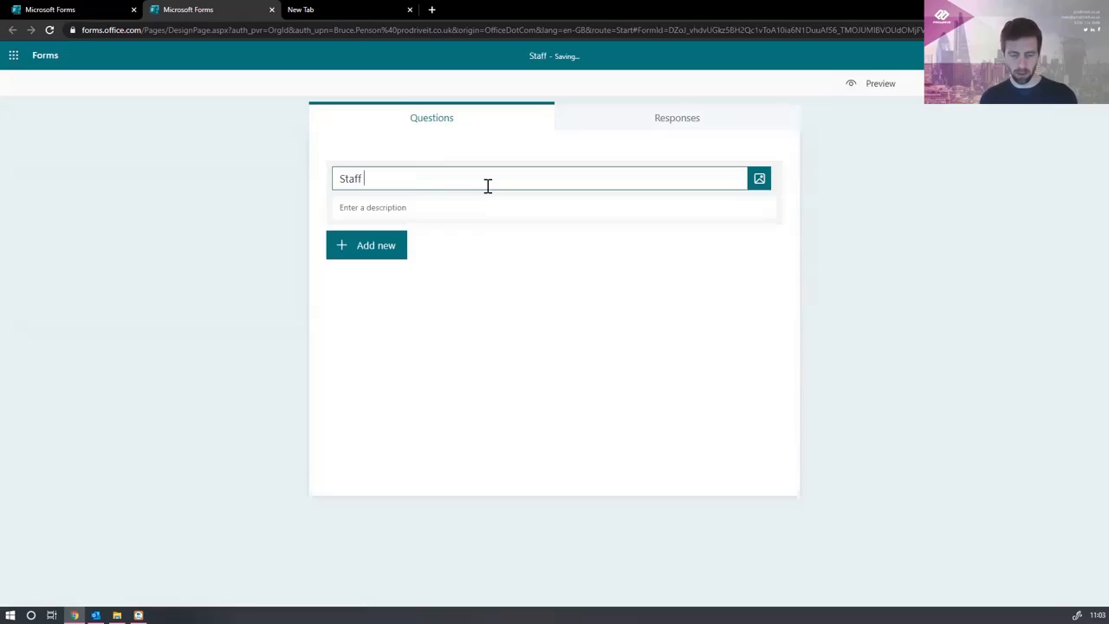
type("survey")
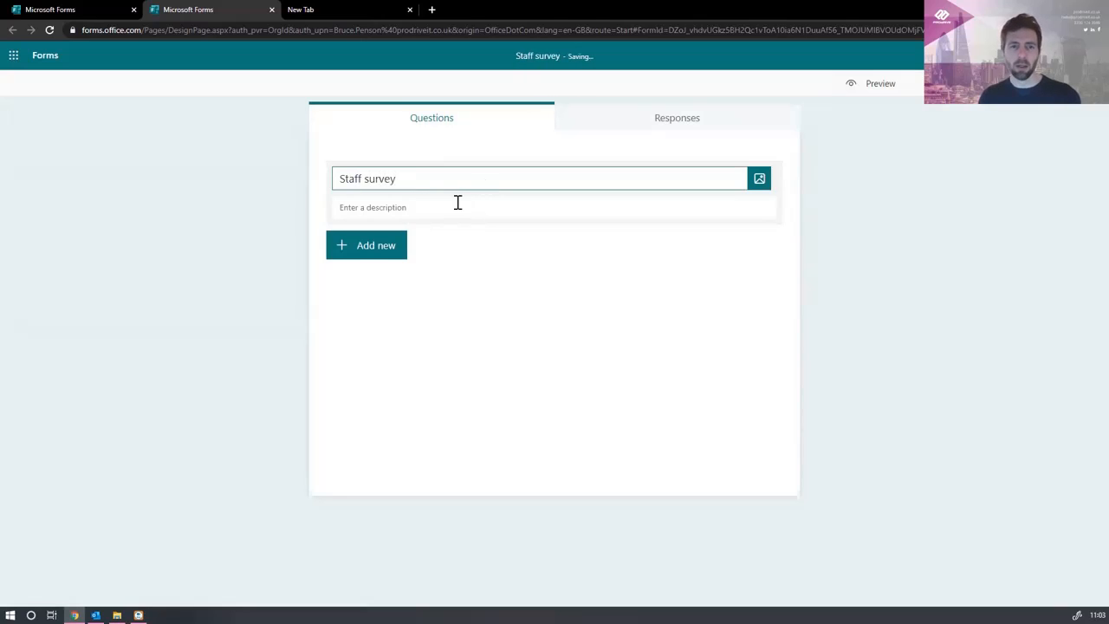
left_click(457, 206)
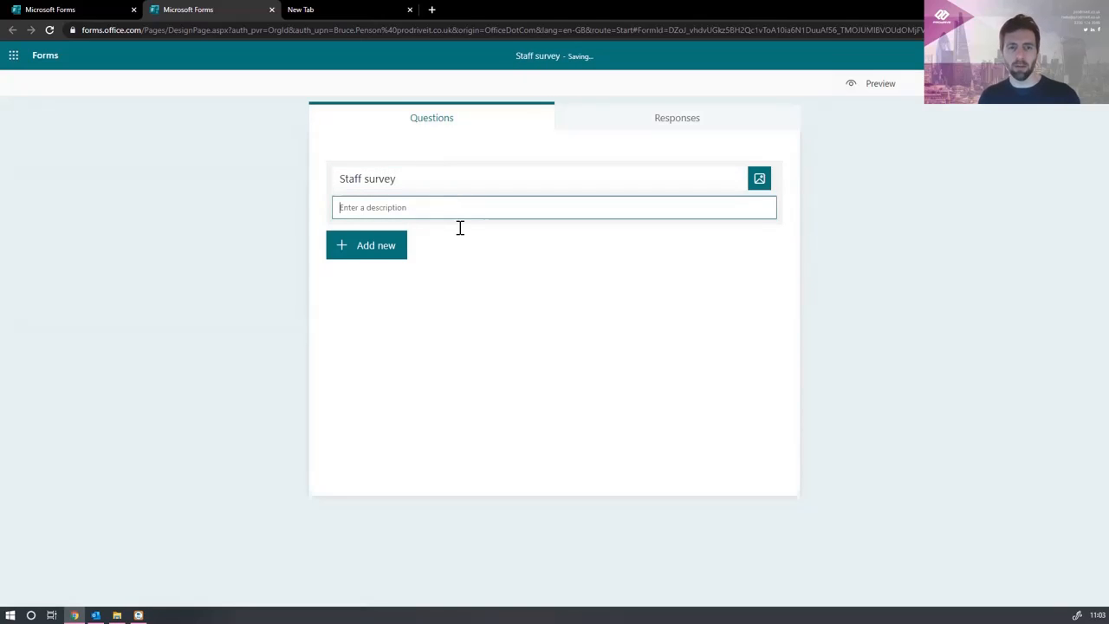
Step: Add a text question reading "Name (leave blank if anonymous)" as the form's first question
left_click(378, 251)
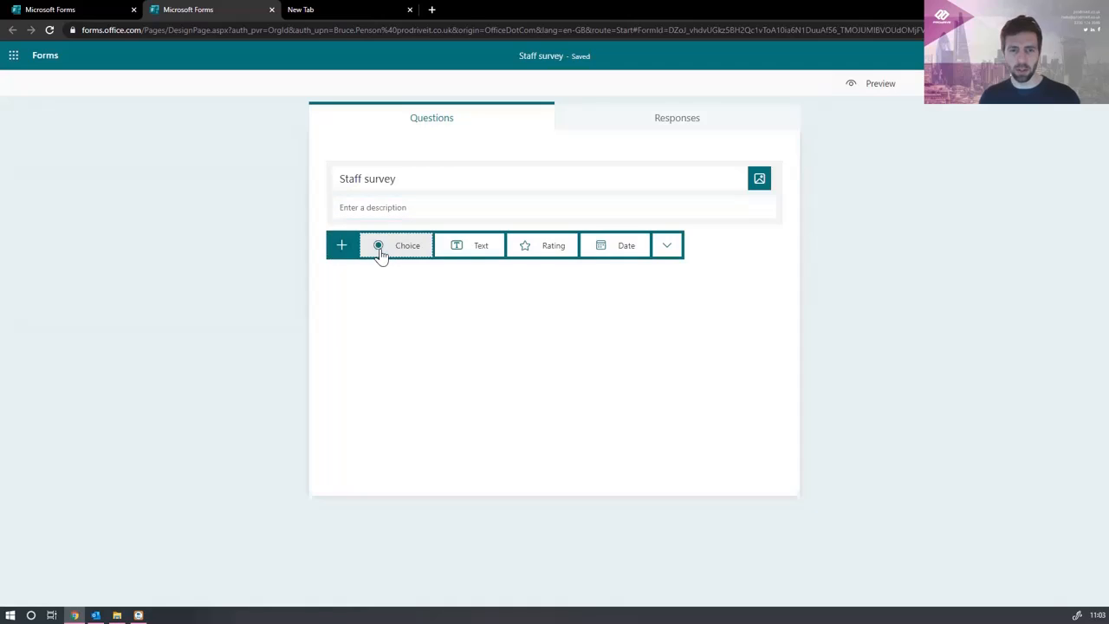
left_click(663, 247)
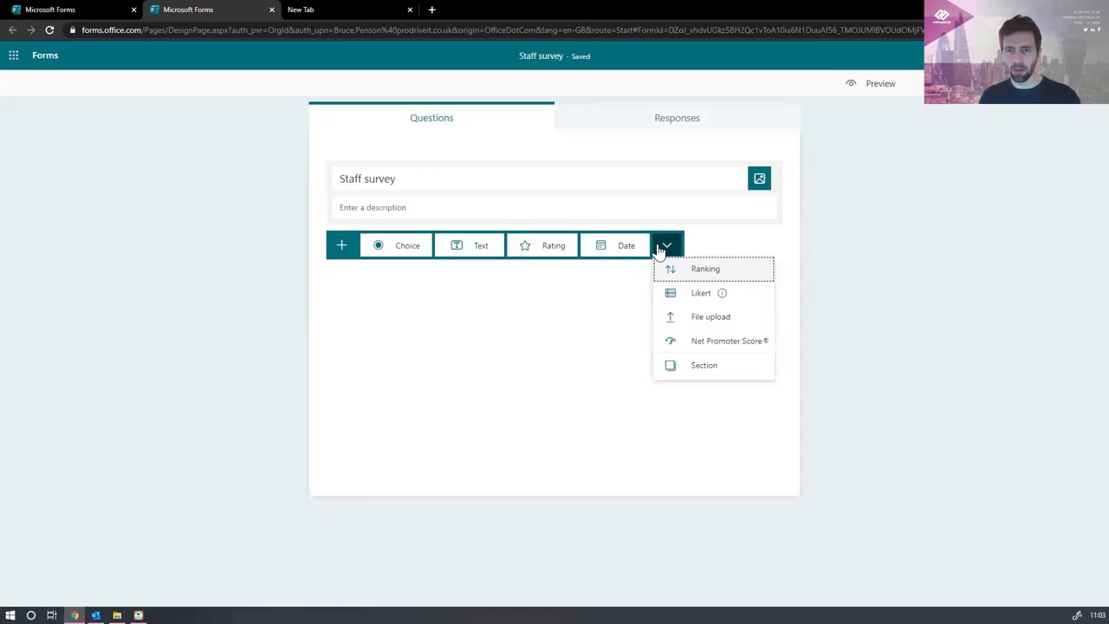
left_click(477, 247)
type("Name")
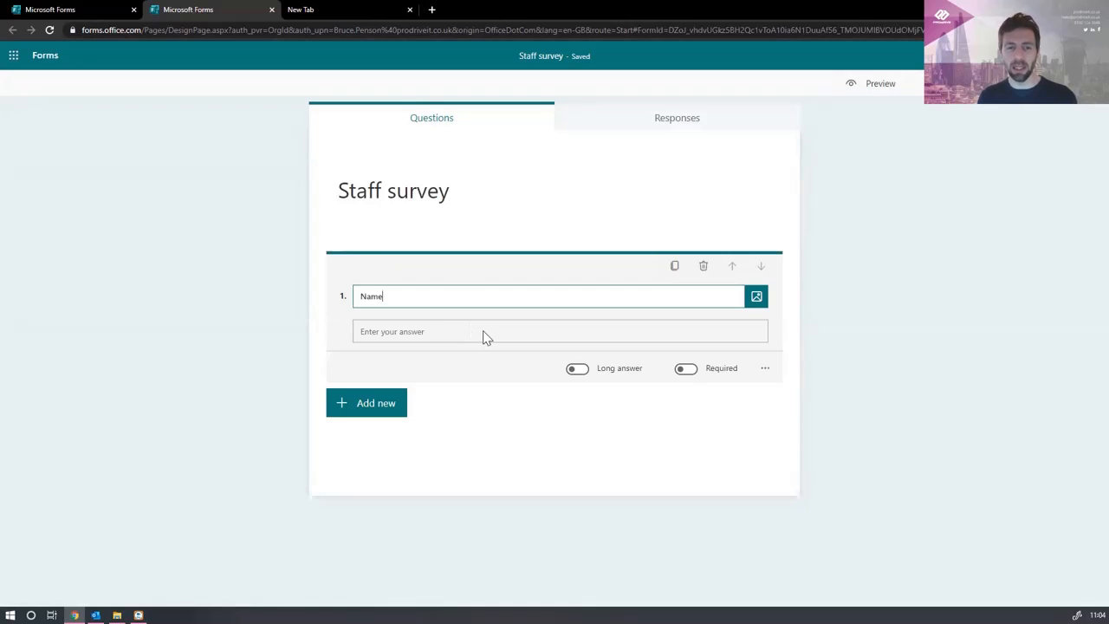
type("(")
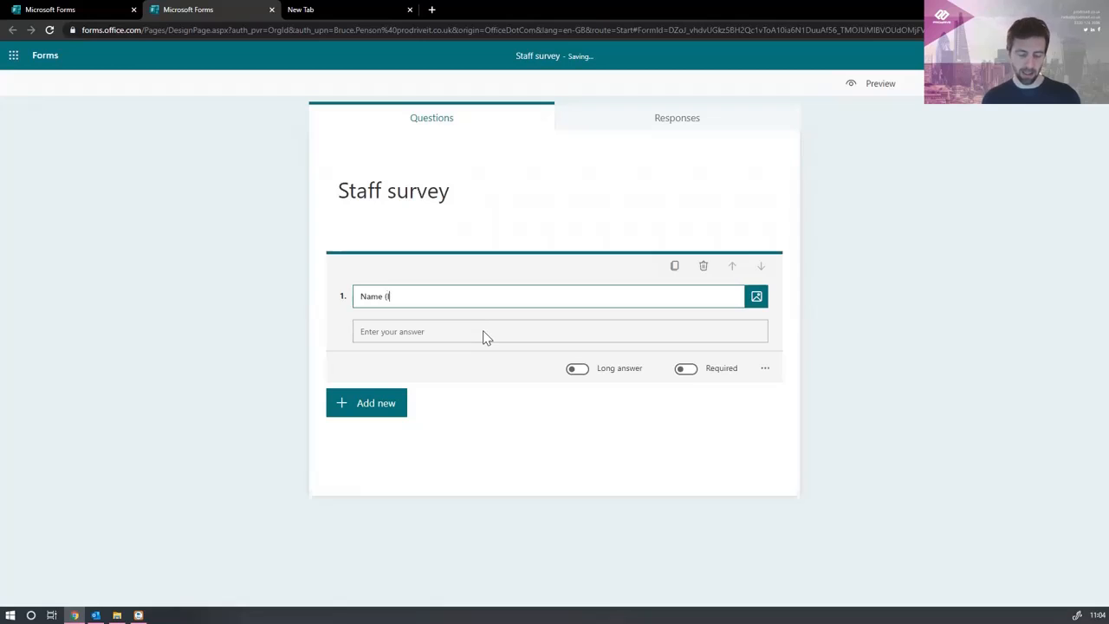
type("leve")
key("BackSpace")
key("BackSpace")
type("ave ")
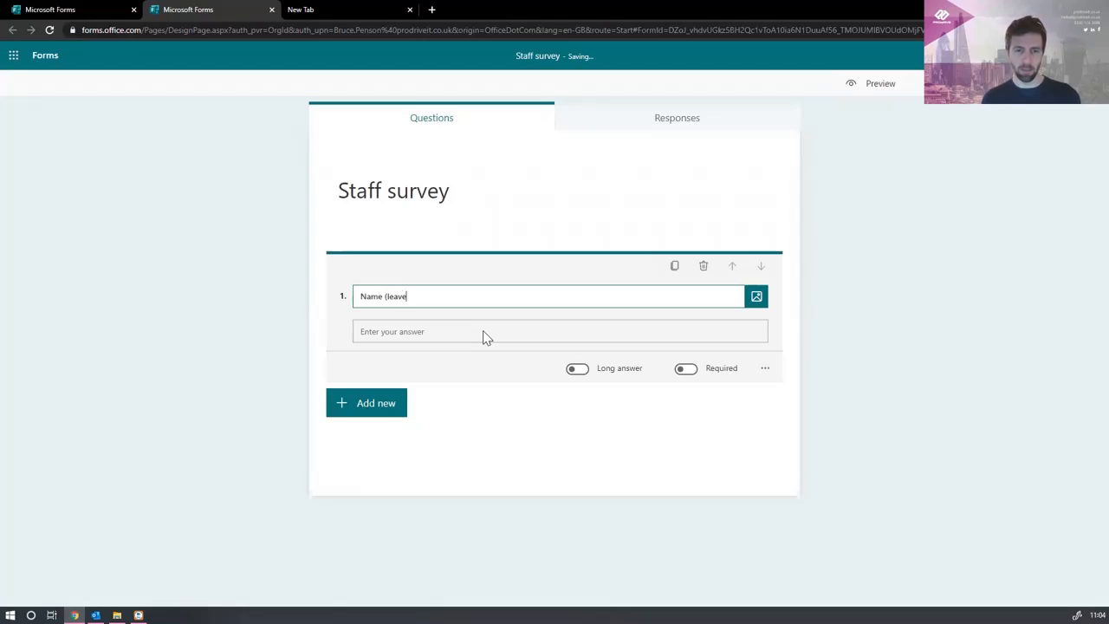
type("blank")
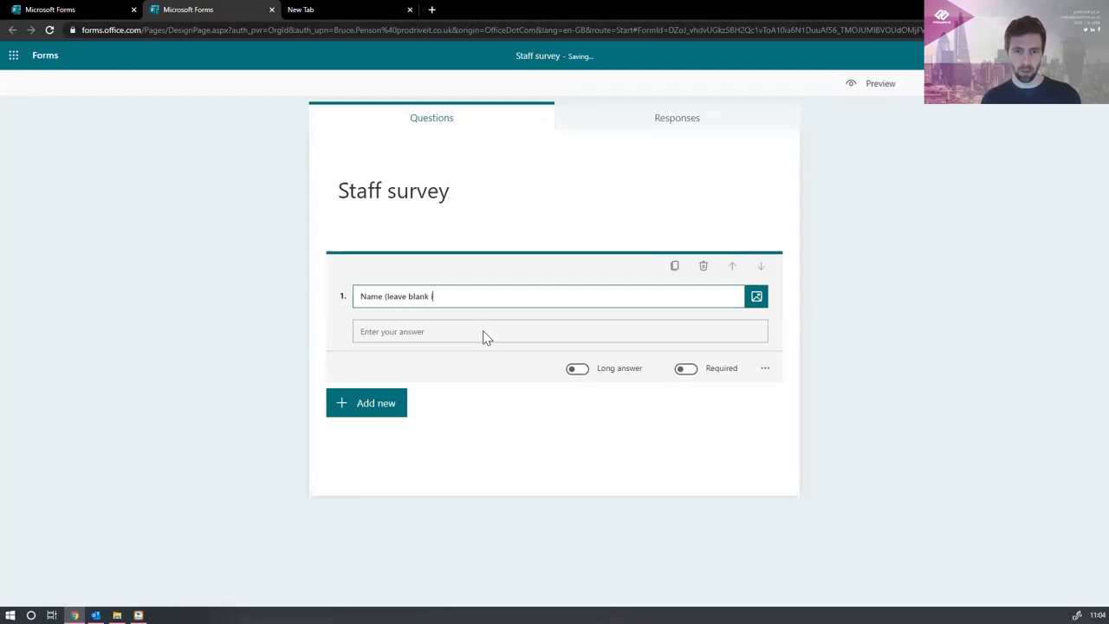
type(" if anno")
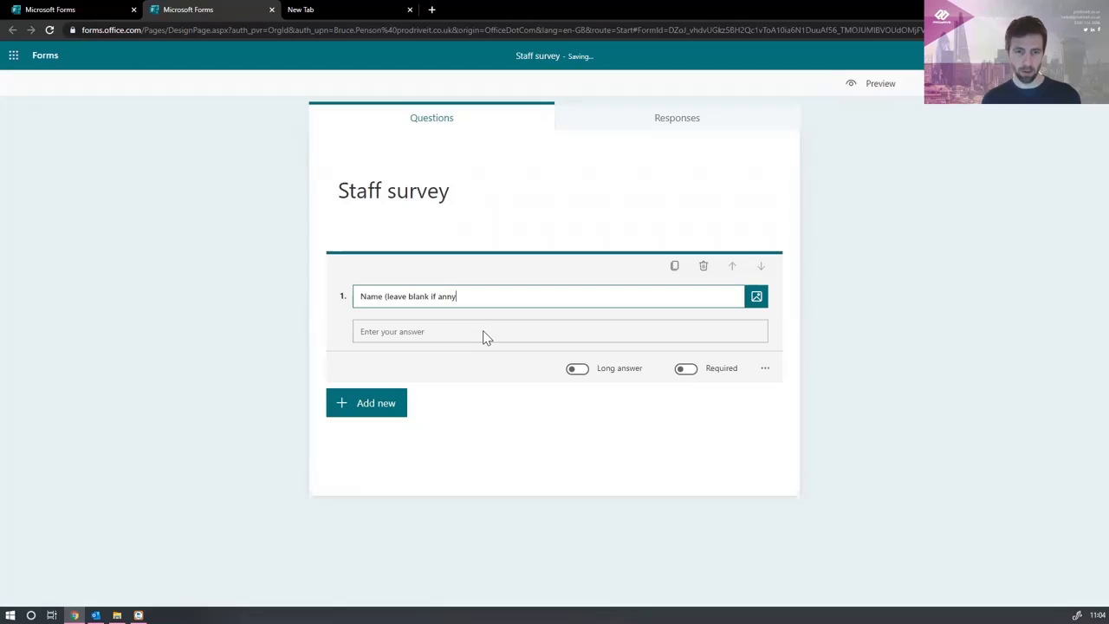
key("BackSpace")
type("ony")
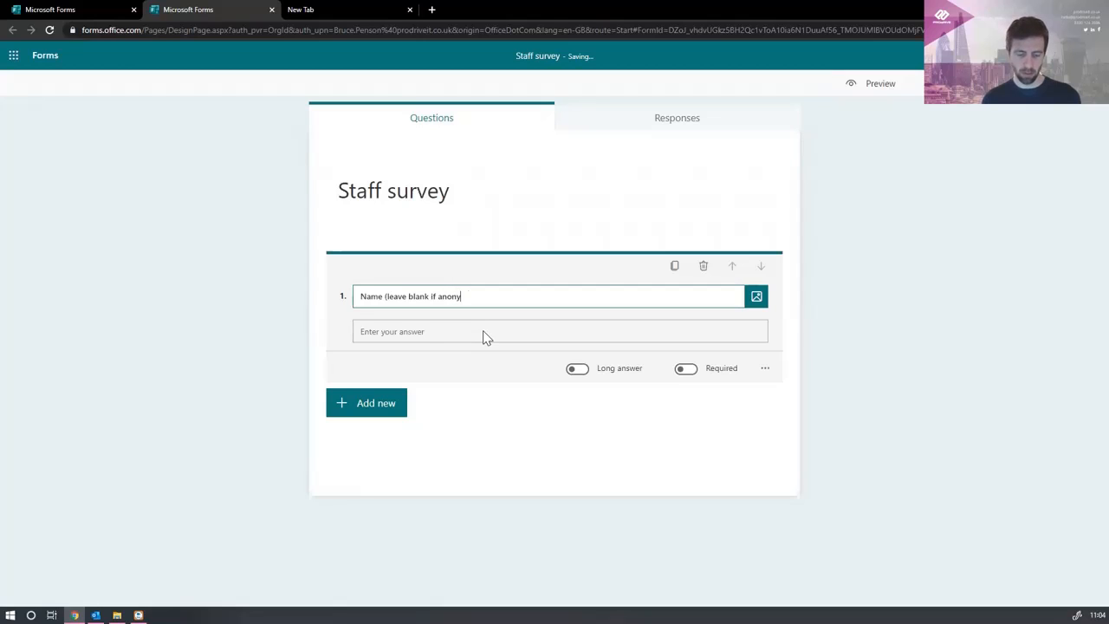
type("mous")
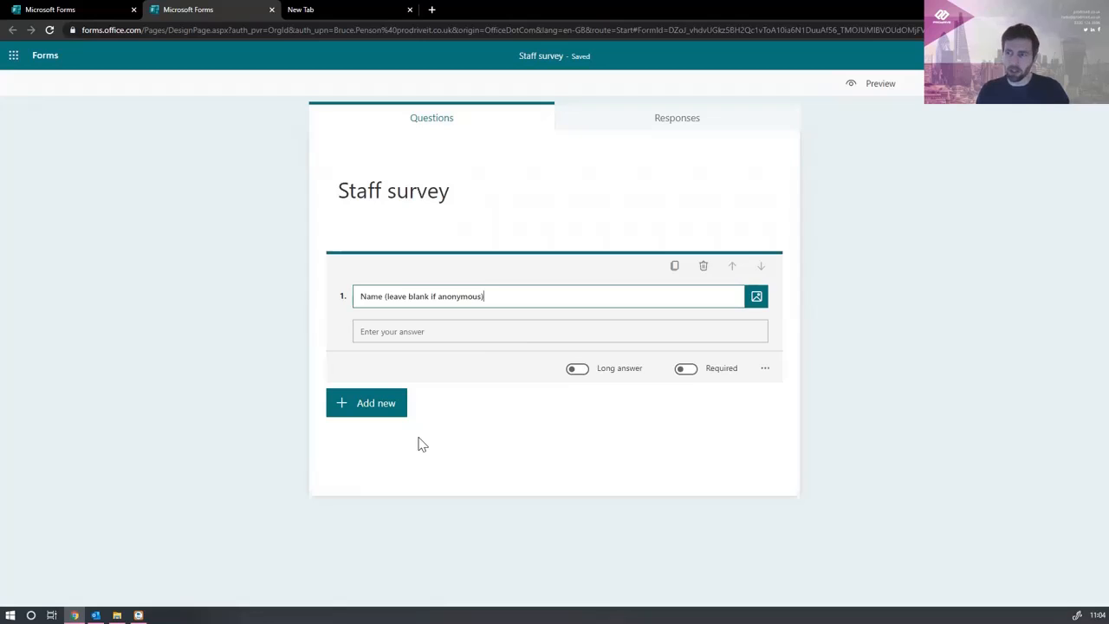
Step: Add a star rating question reading "Do your like your job?" and make it required
left_click(349, 412)
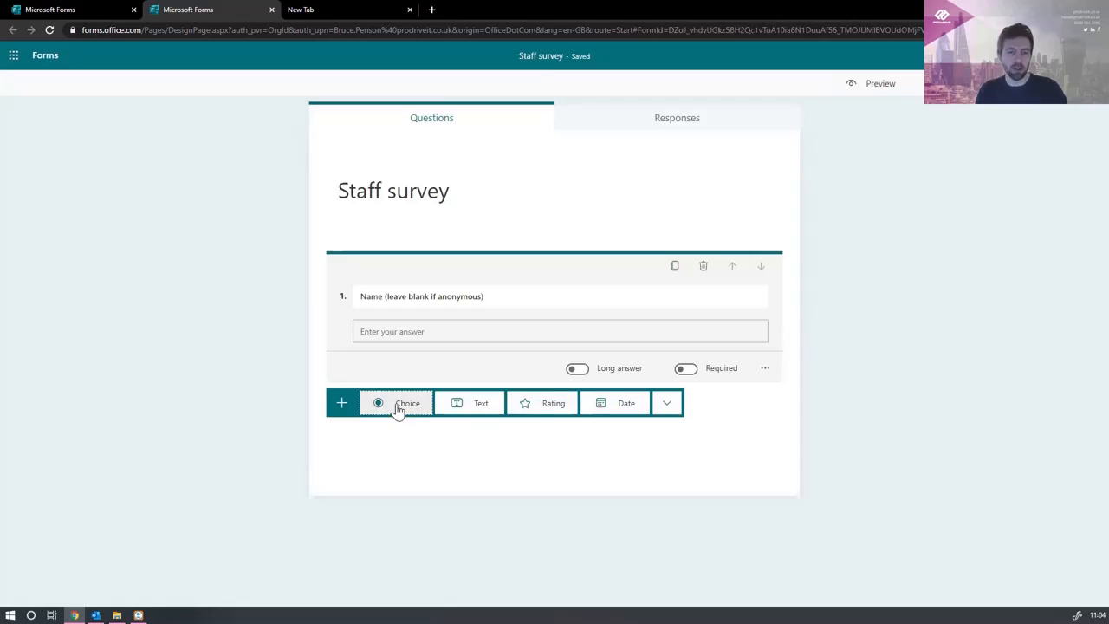
left_click(538, 414)
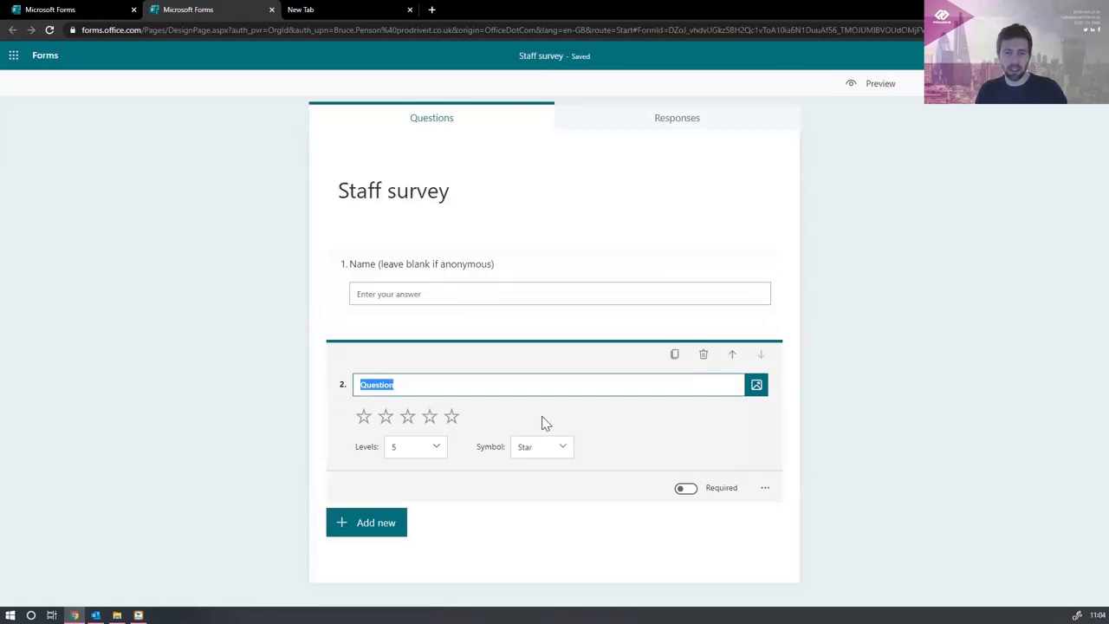
type("Do uyou")
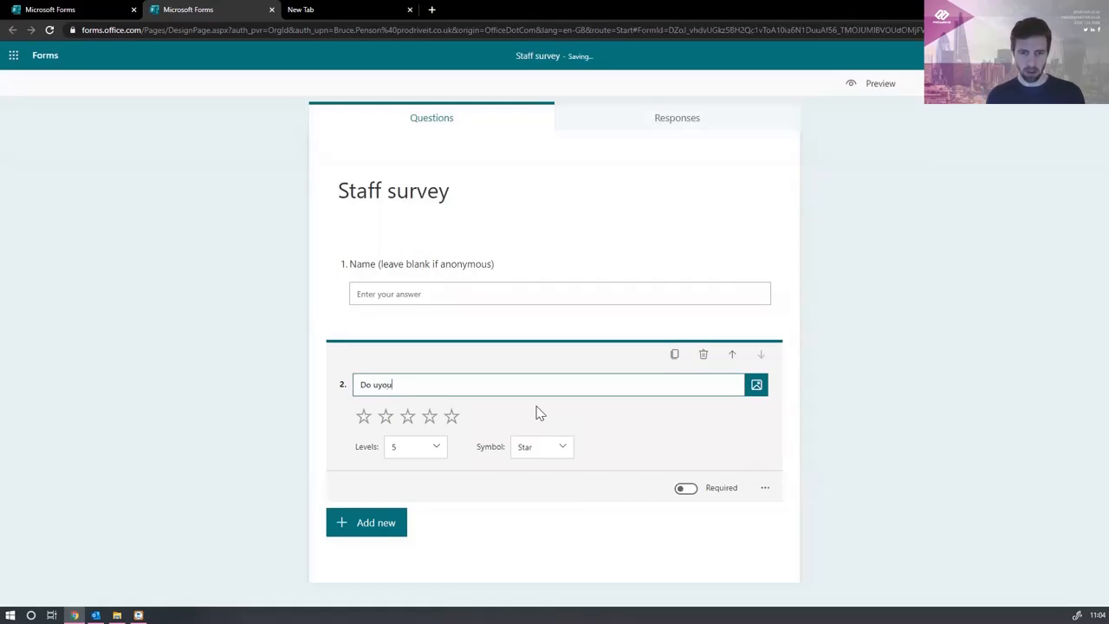
key("BackSpace")
key("BackSpace")
key("BackSpace")
key("BackSpace")
type("your like your")
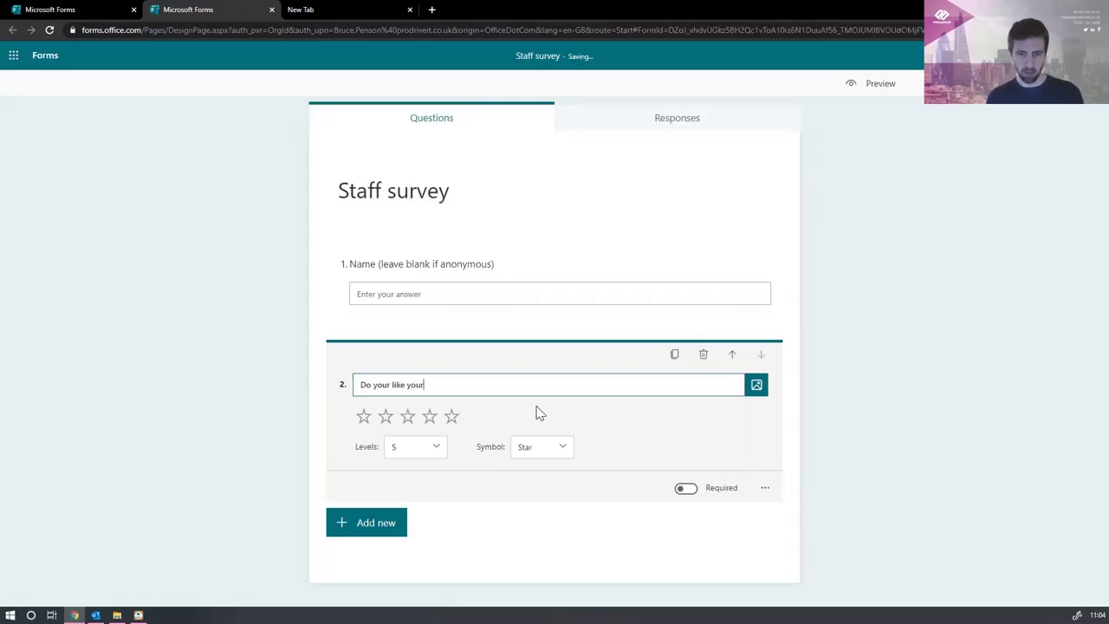
type(" jpo")
key("BackSpace")
type("ob?")
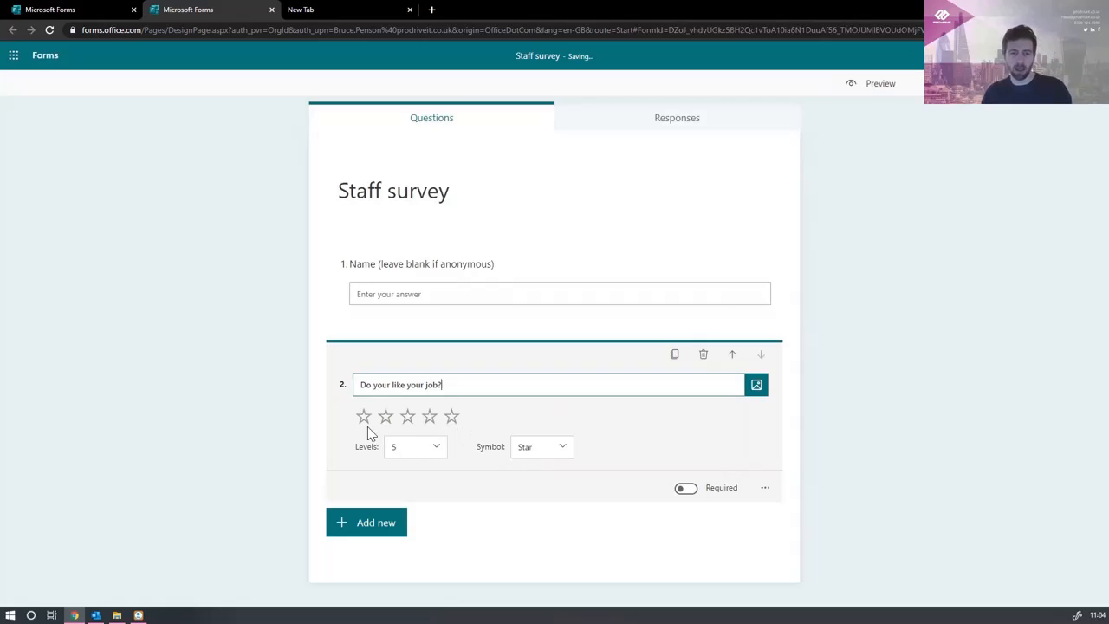
left_click(683, 489)
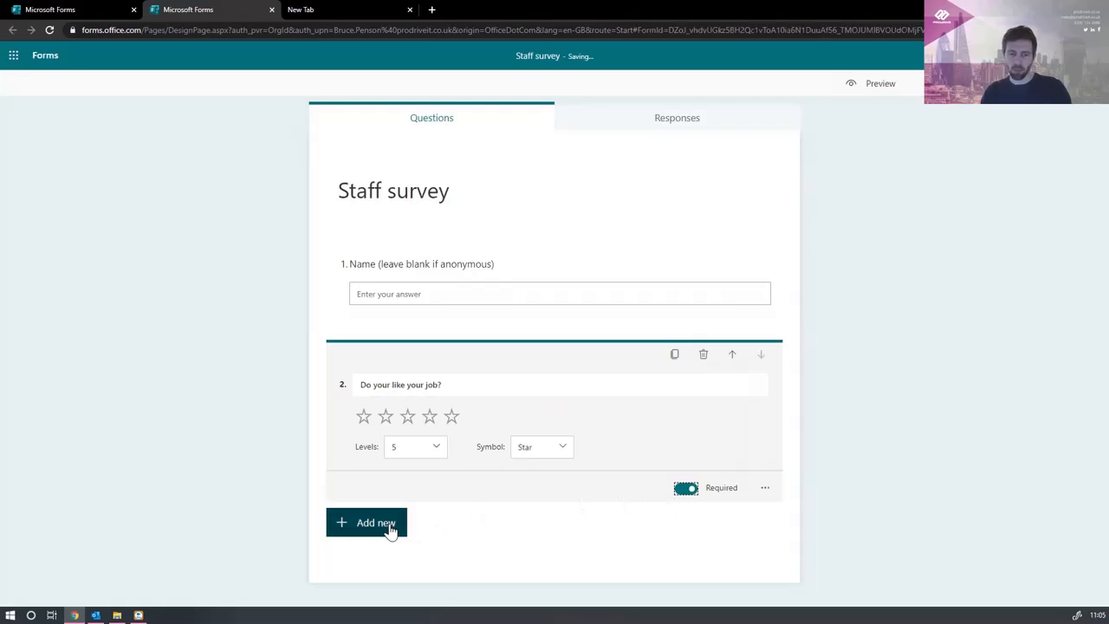
Step: Add a Likert question titled "Rate the following statements" below the rating question
left_click(389, 527)
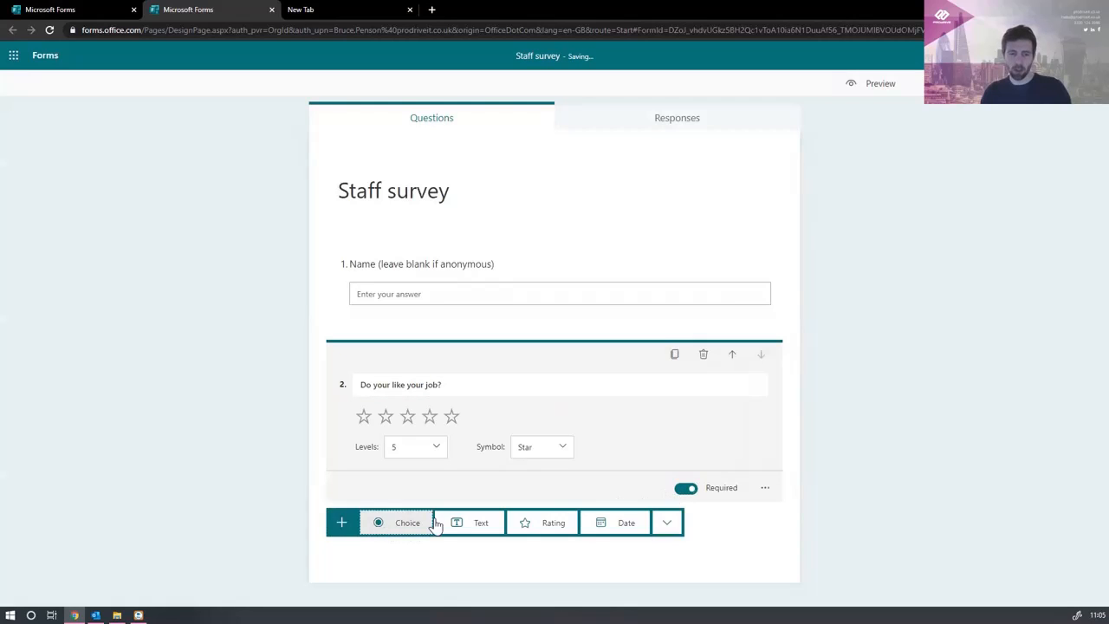
left_click(666, 523)
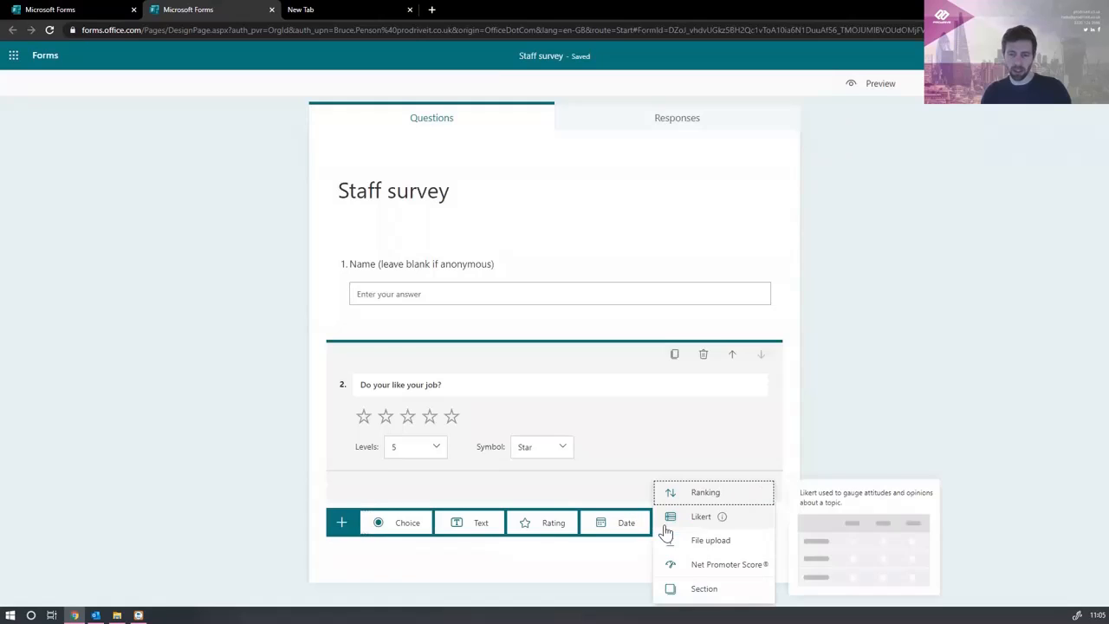
left_click(710, 521)
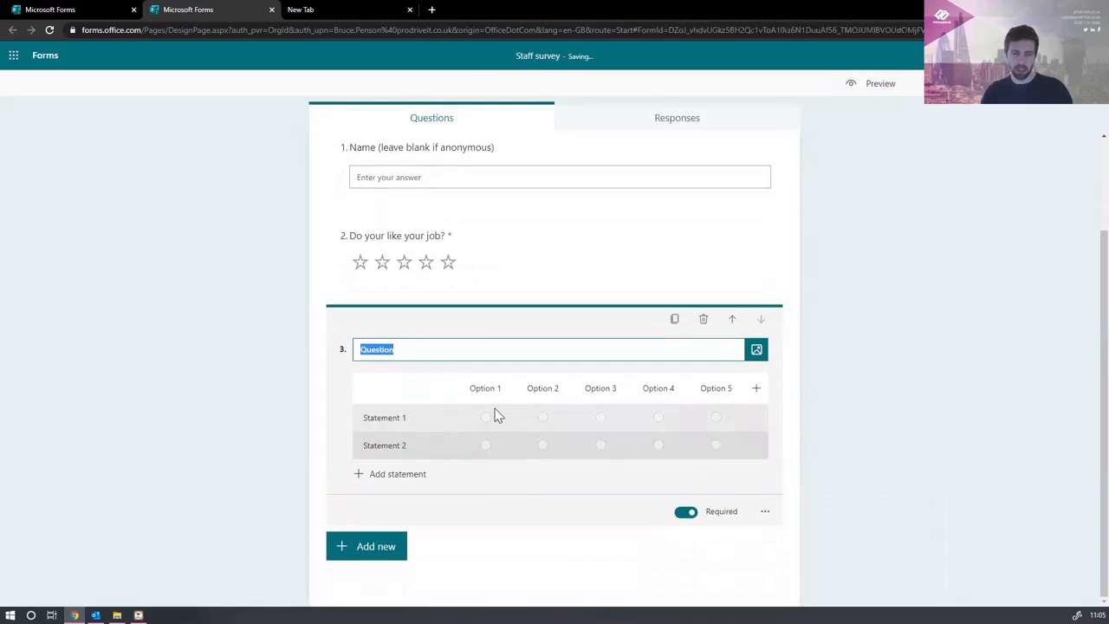
type("Ra")
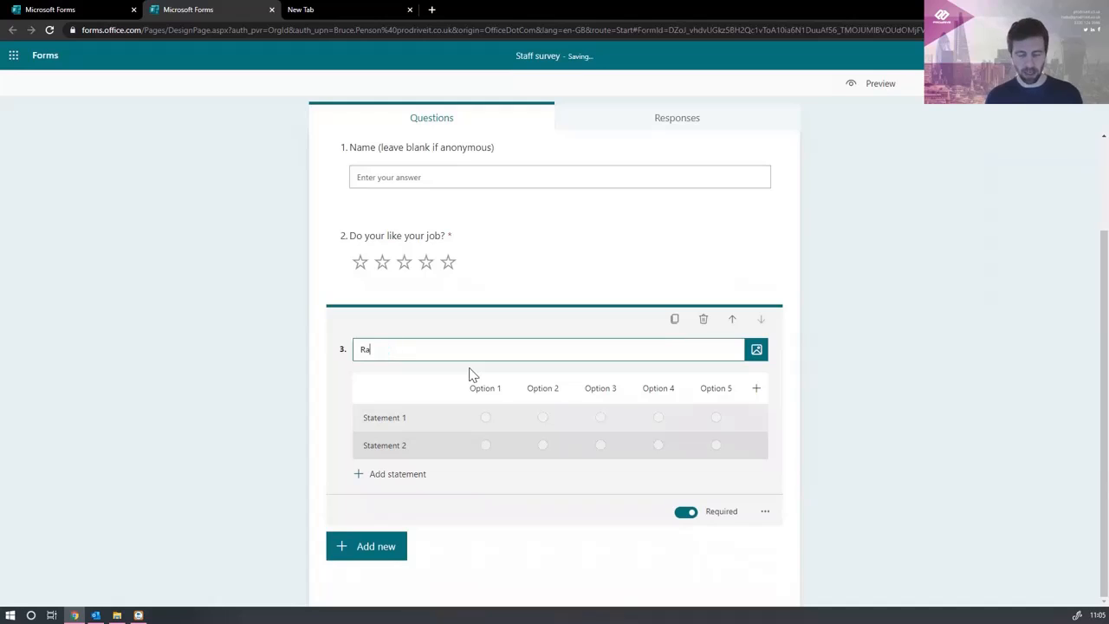
type("te the following")
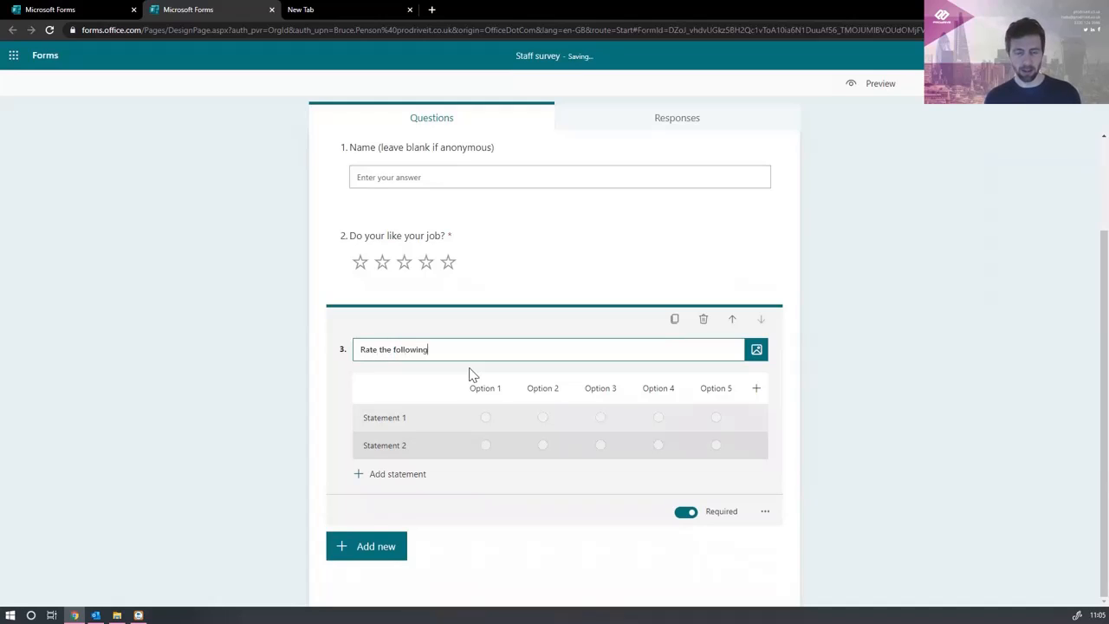
type(" statements")
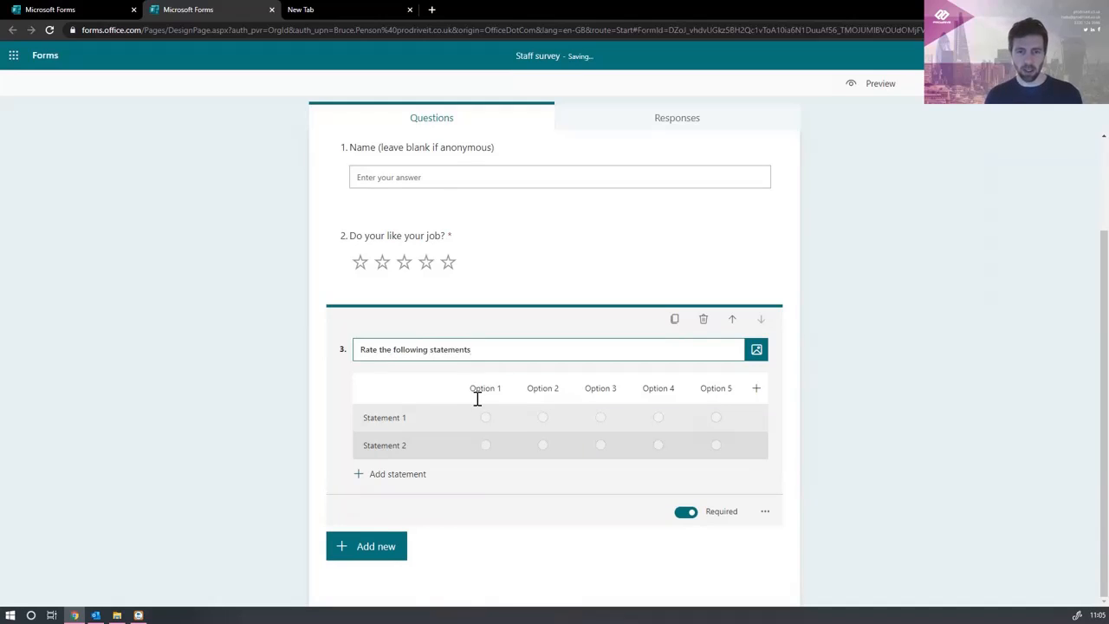
Step: Label the Likert question's first two options "Totally untrue" and "Partially t", and delete Option 5
left_click(480, 397)
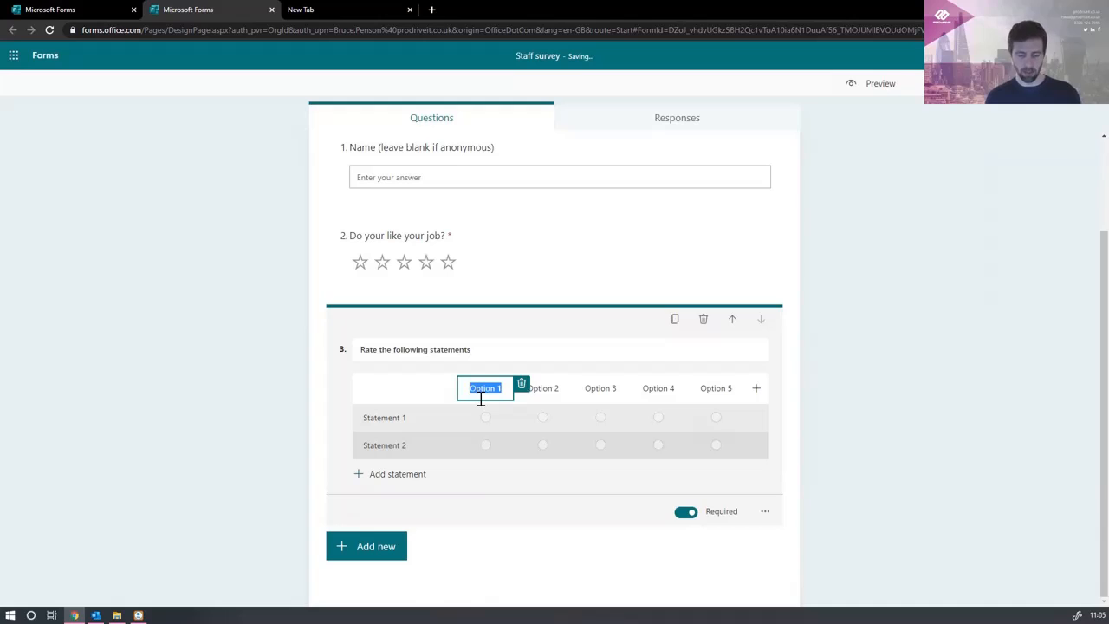
type("1")
type("Totall")
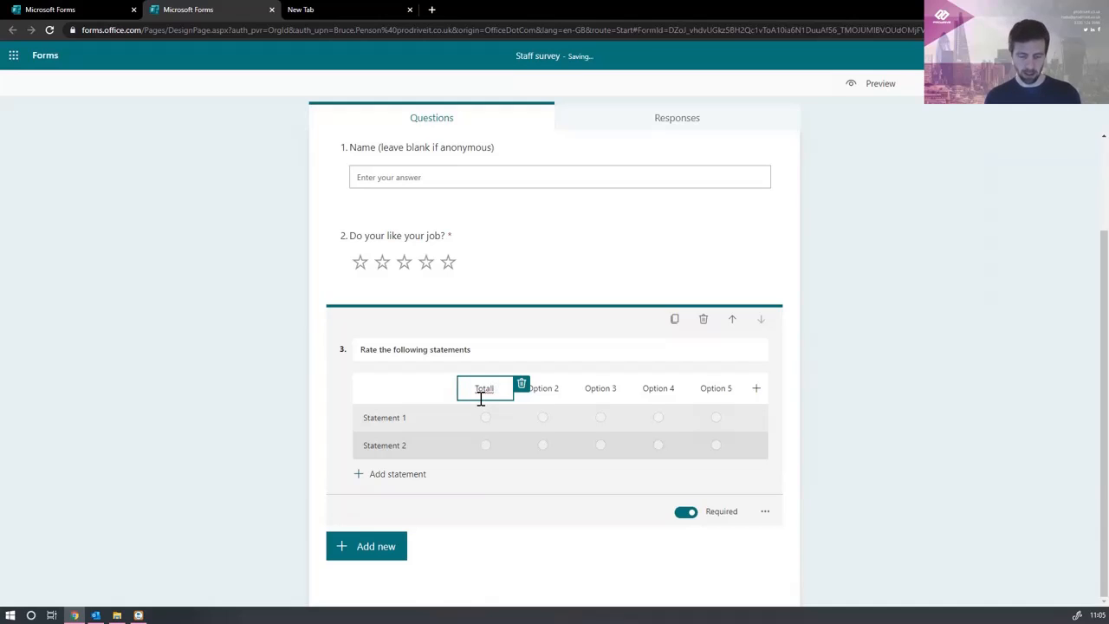
type("y untrue")
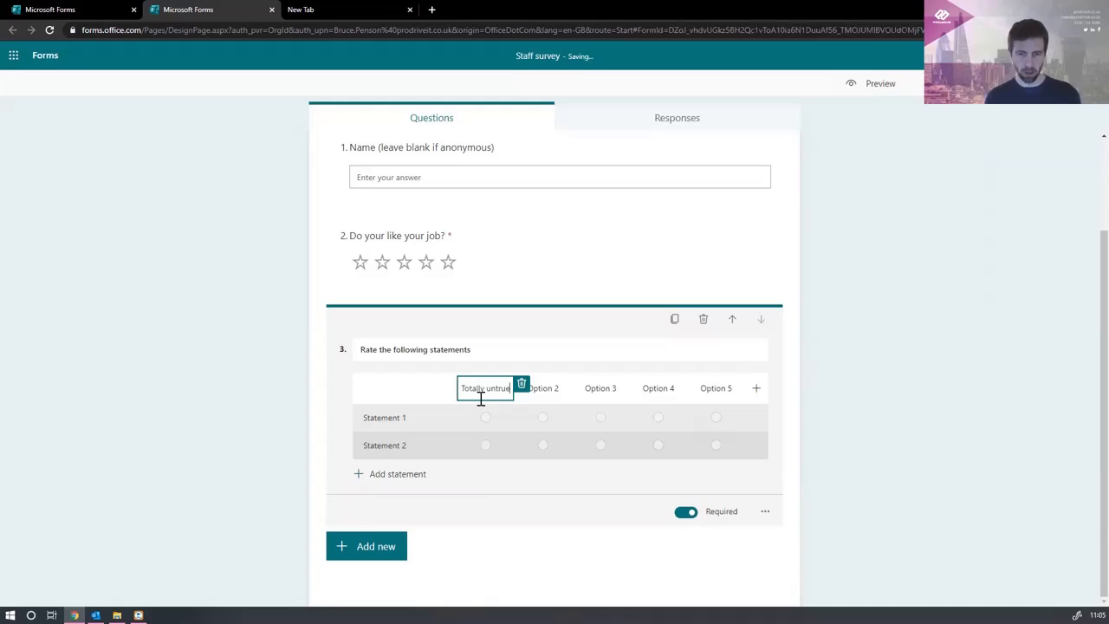
left_click(545, 392)
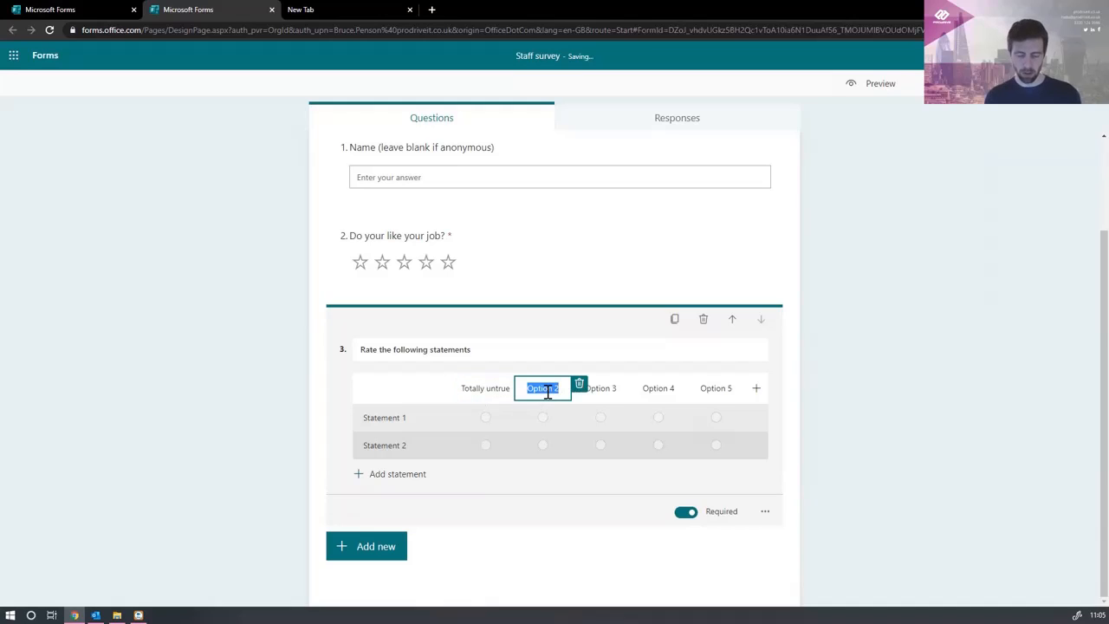
type("Part")
key("BackSpace")
type("tially t")
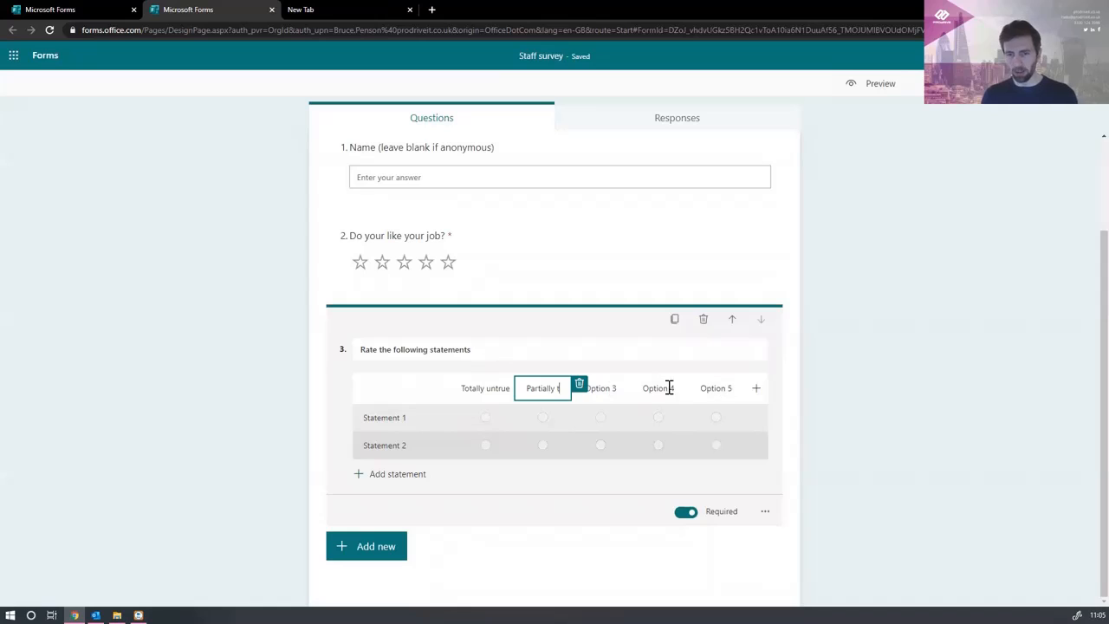
left_click(714, 389)
left_click(753, 387)
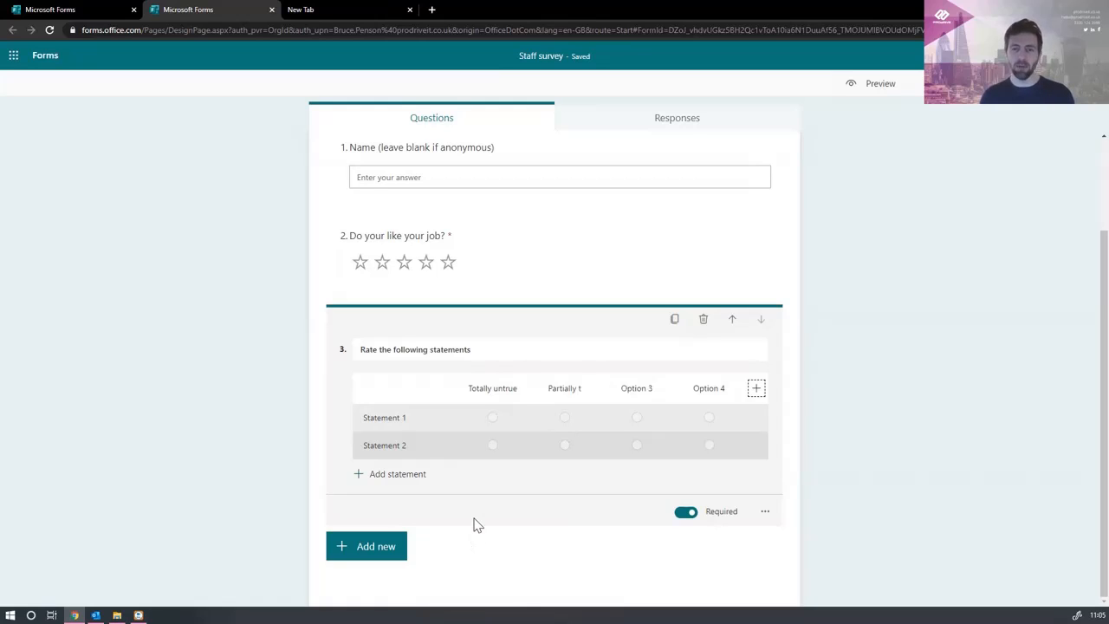
Step: Add a text question reading "Please add any other feedback" below the Likert question and enable long answers for it
left_click(397, 553)
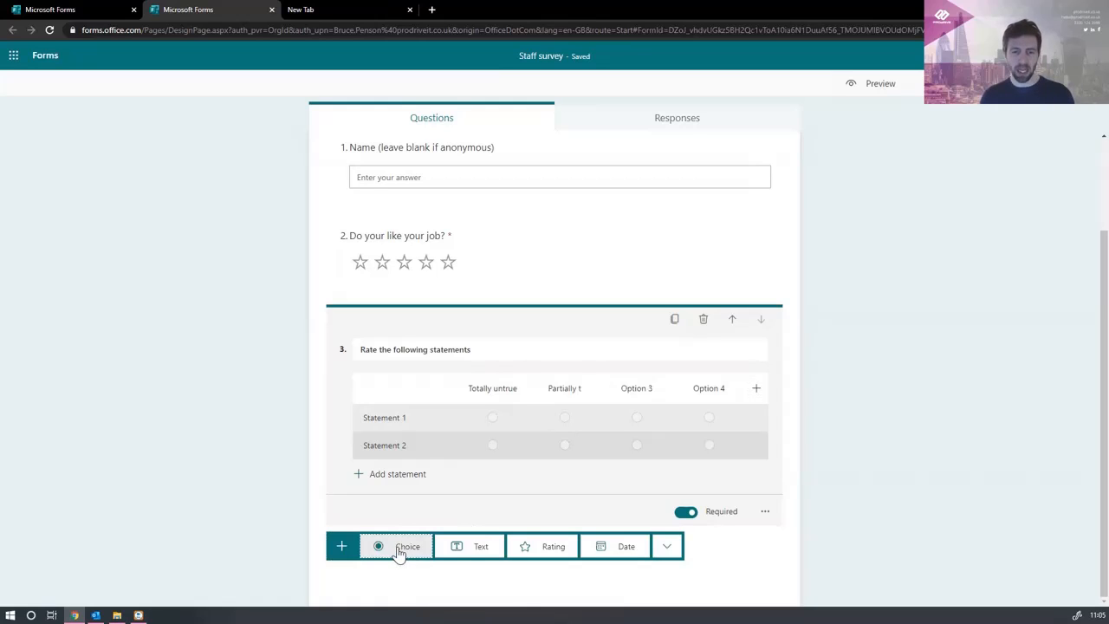
left_click(463, 555)
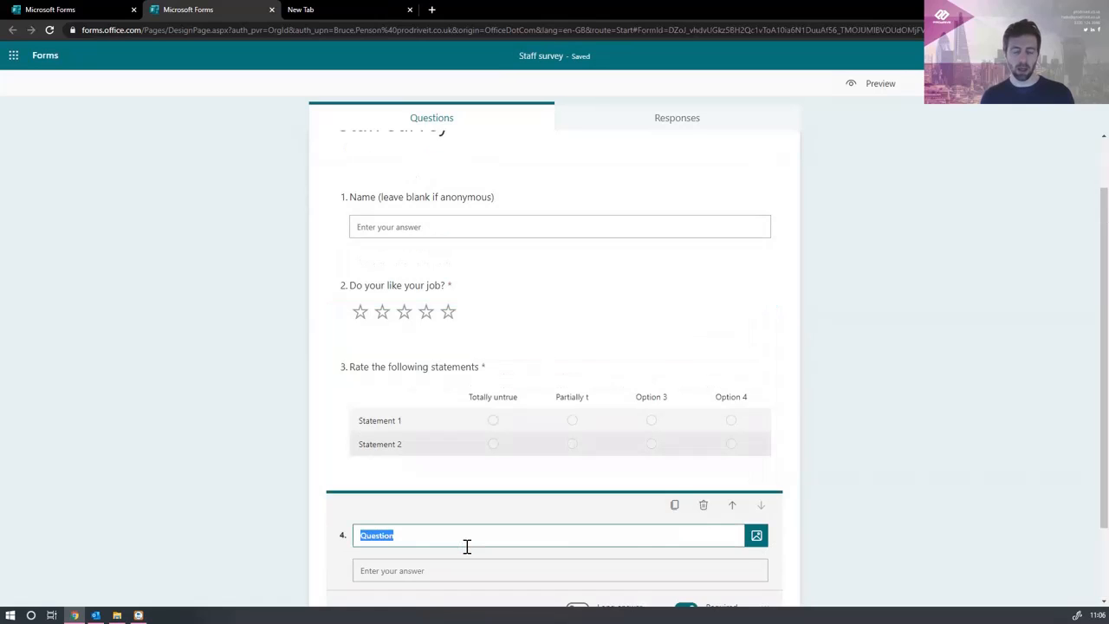
type("Please")
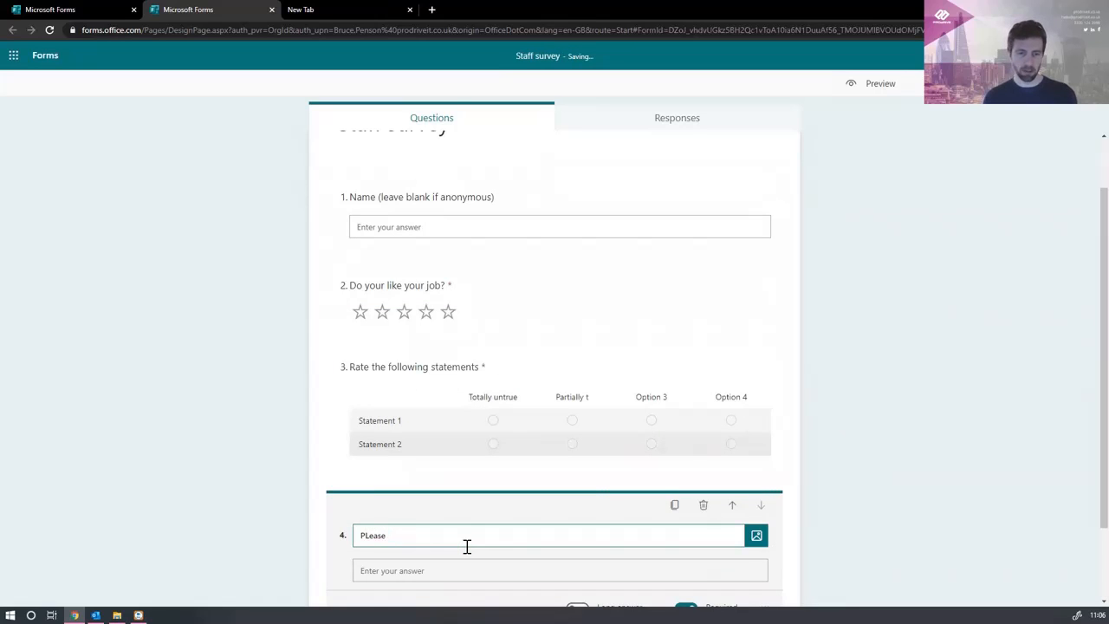
key("BackSpace")
key("BackSpace")
key("BackSpace")
key("BackSpace")
type("ease ad")
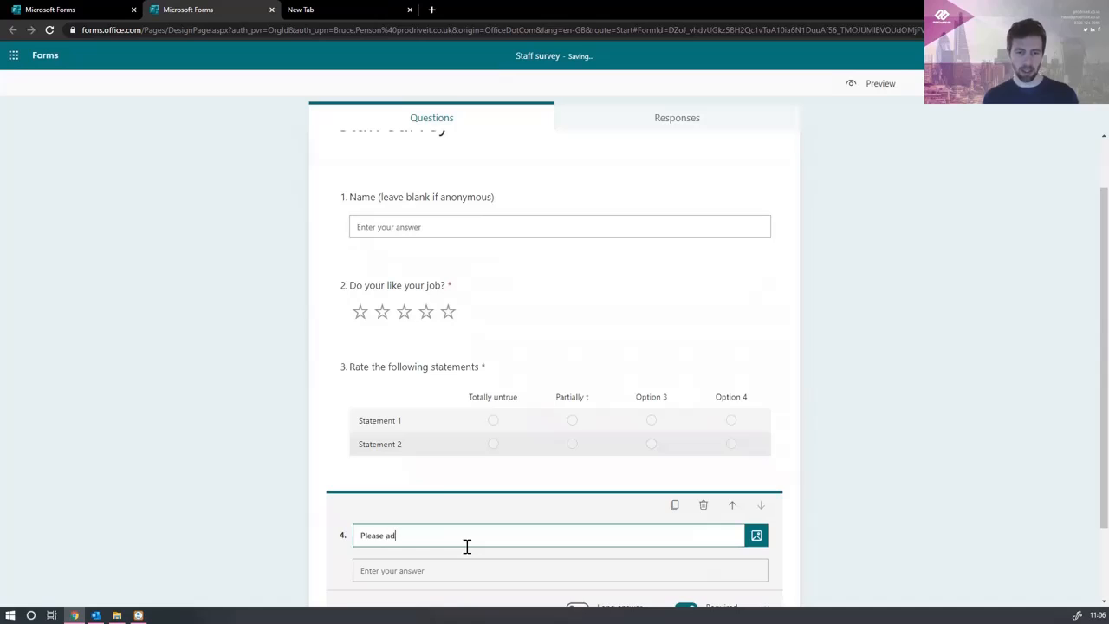
type("d any other ")
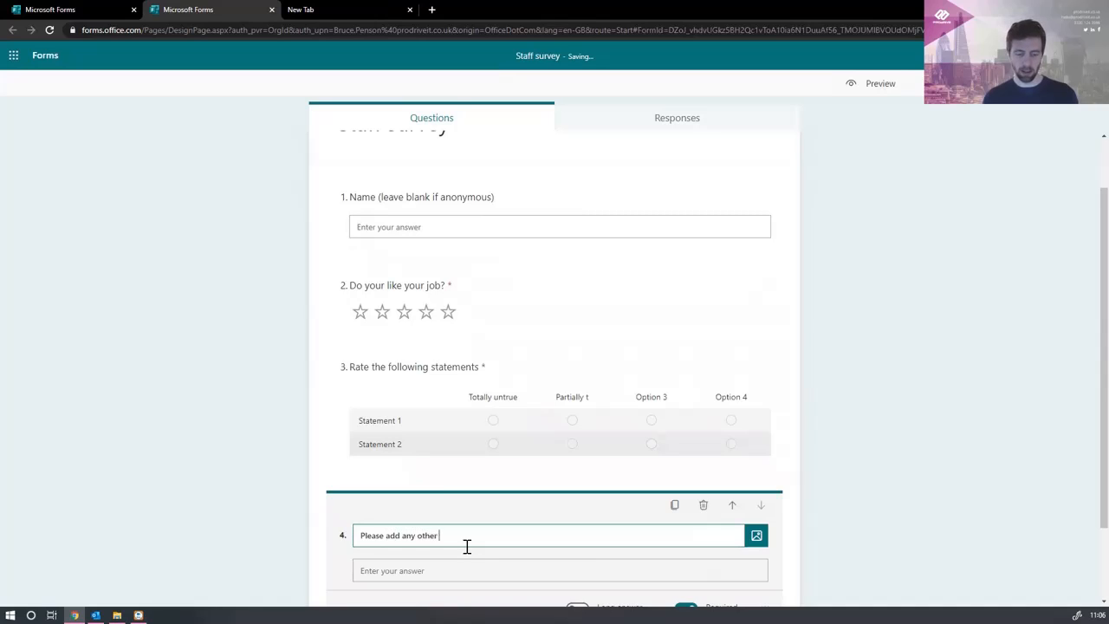
type("feedbac")
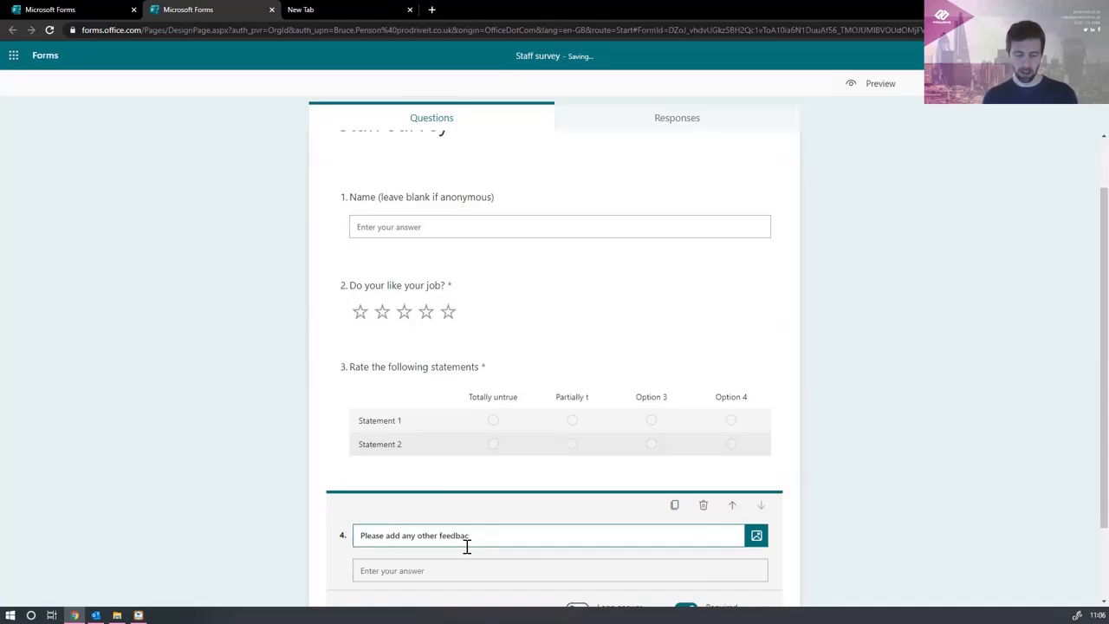
type("k")
scroll(691, 525, "down", 1)
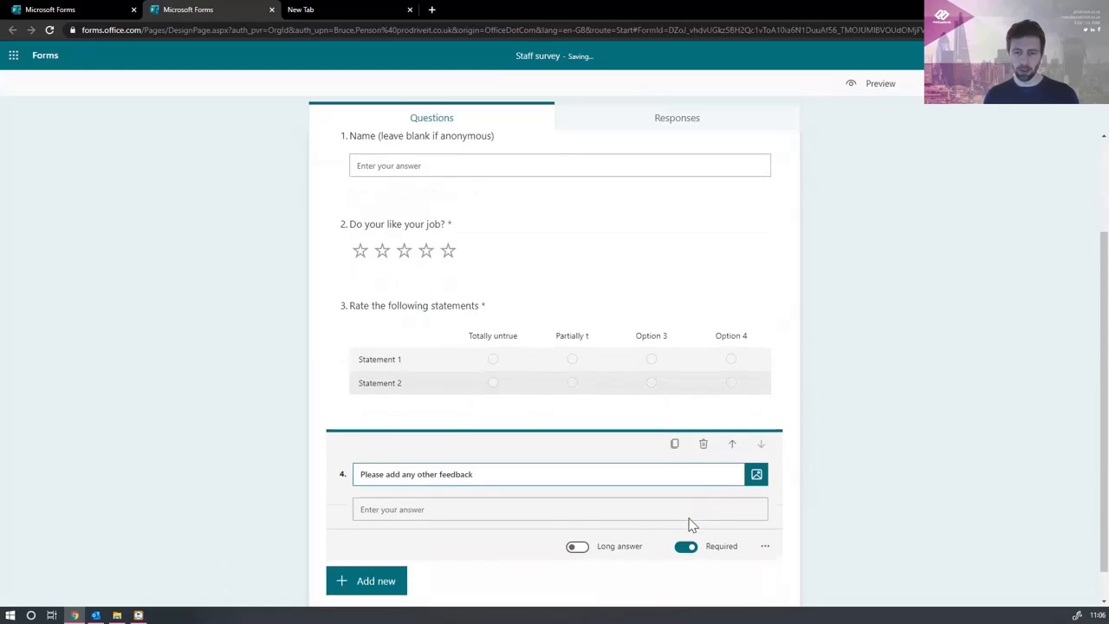
left_click(575, 513)
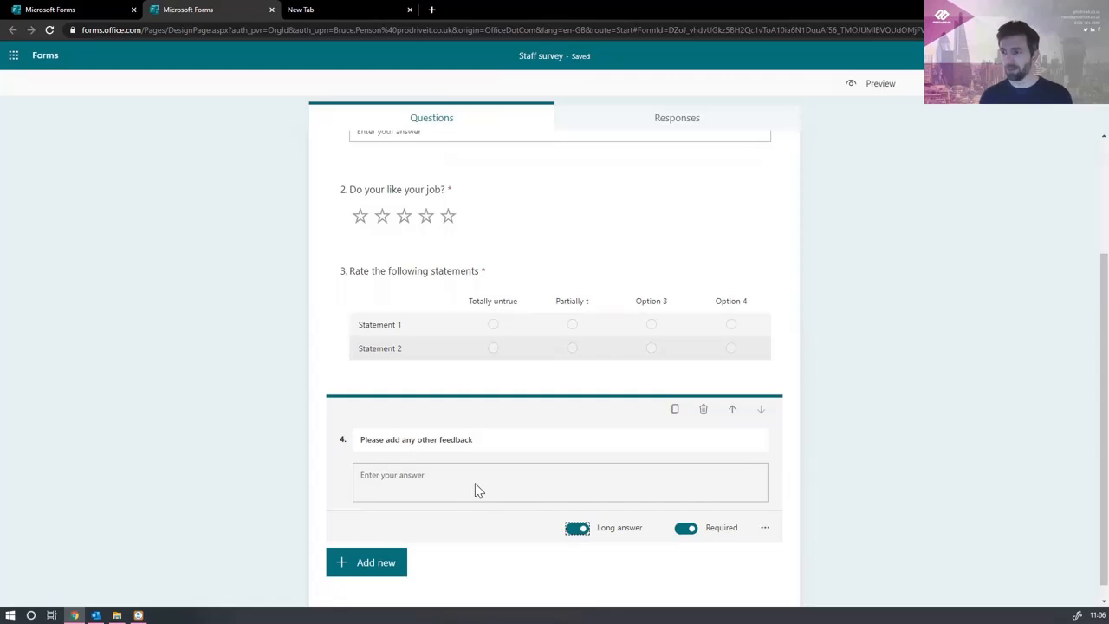
Step: Add a Net Promoter Score question below the feedback question
scroll(468, 494, "down", 1)
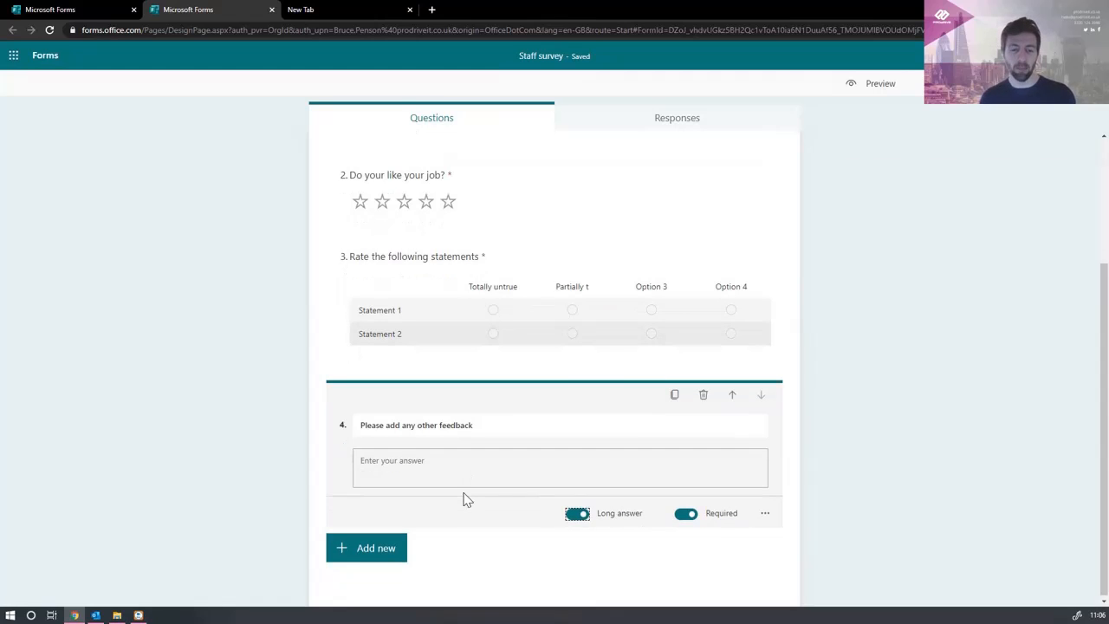
left_click(396, 552)
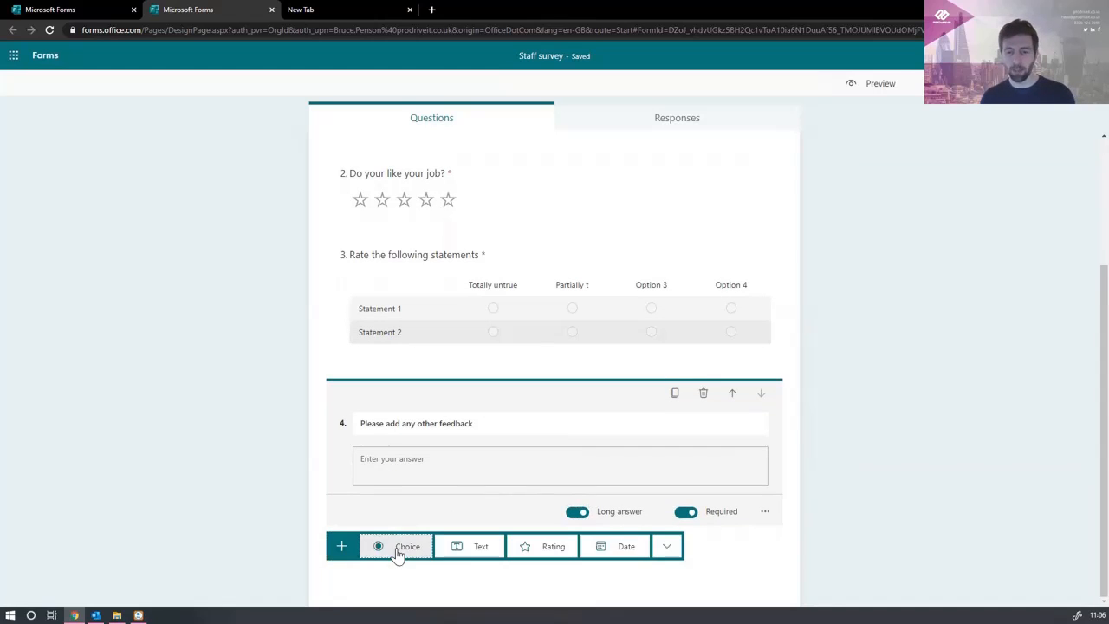
left_click(666, 546)
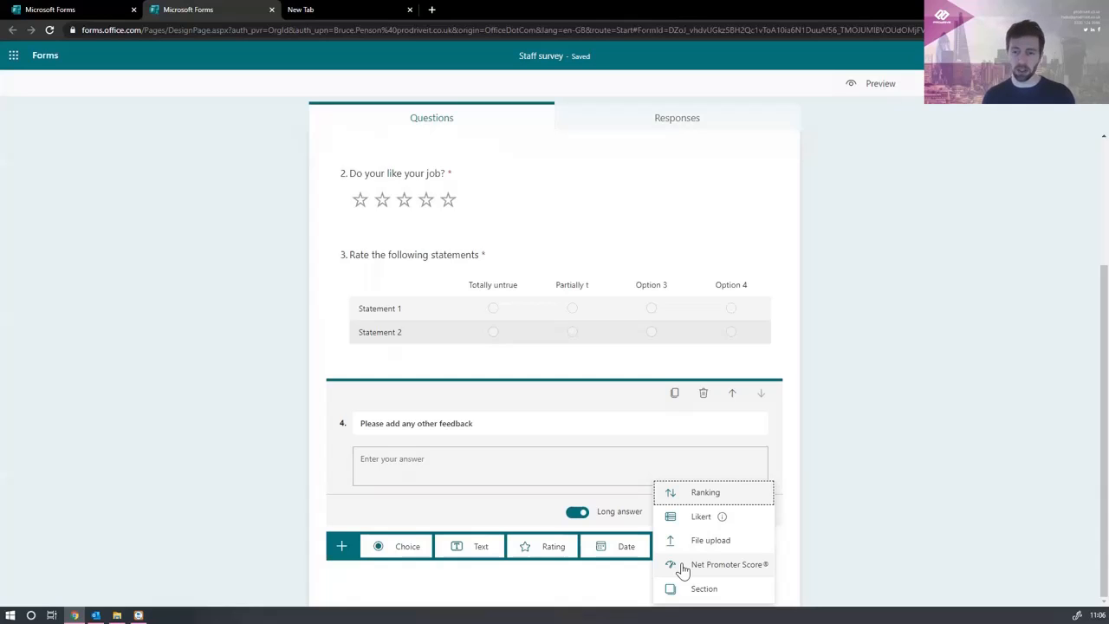
left_click(682, 566)
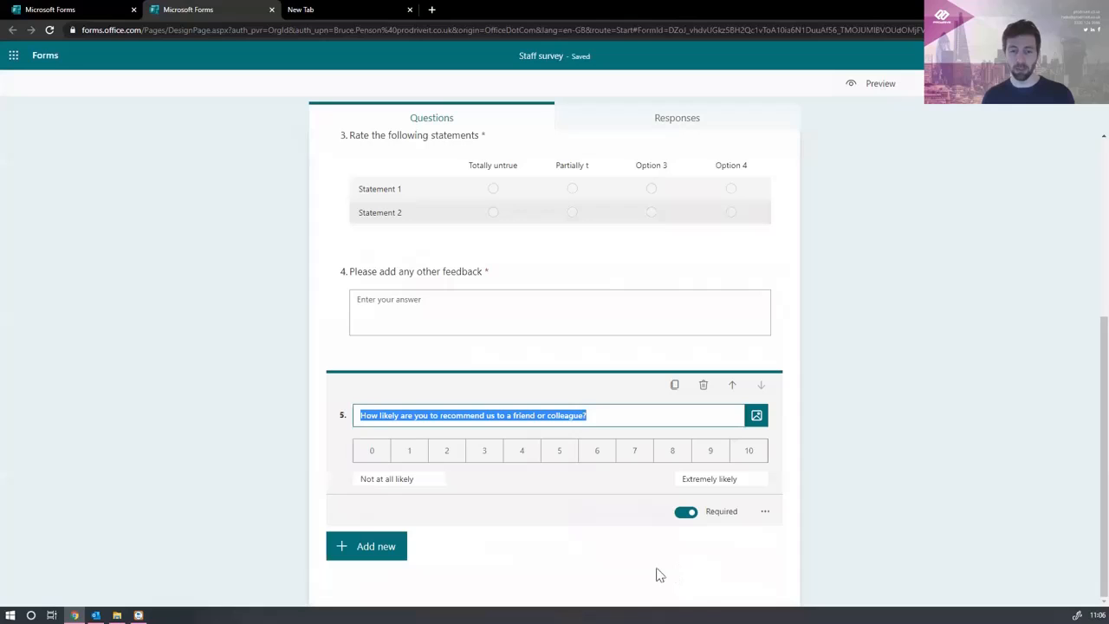
Step: Reword the Net Promoter Score question to "How likely are you to recommend us as an employer to a friend?"
left_click(485, 415)
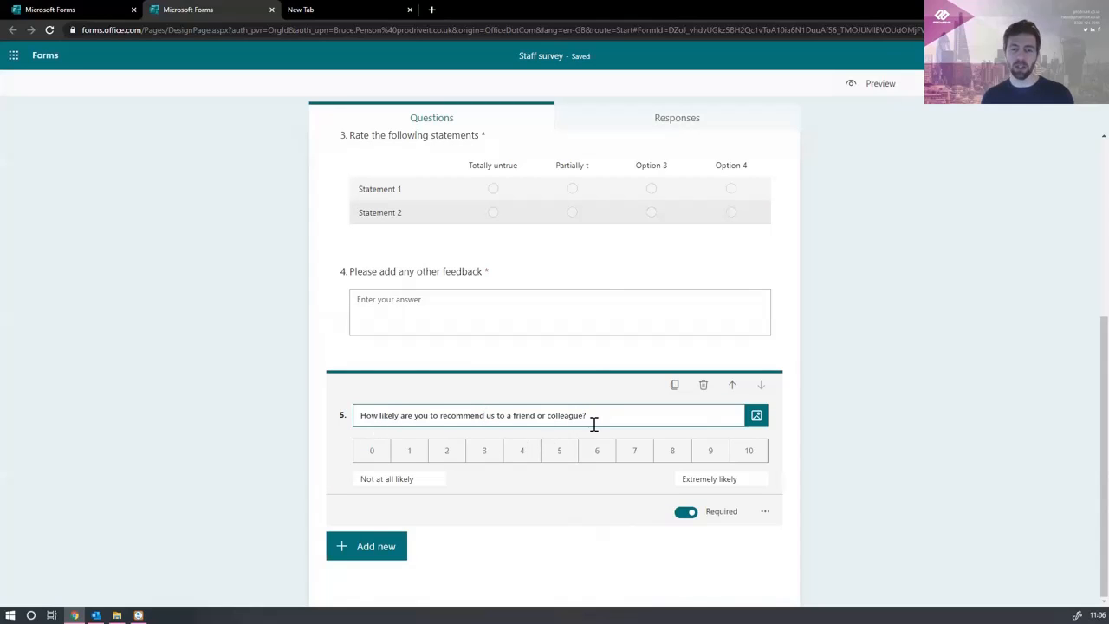
left_click(499, 415)
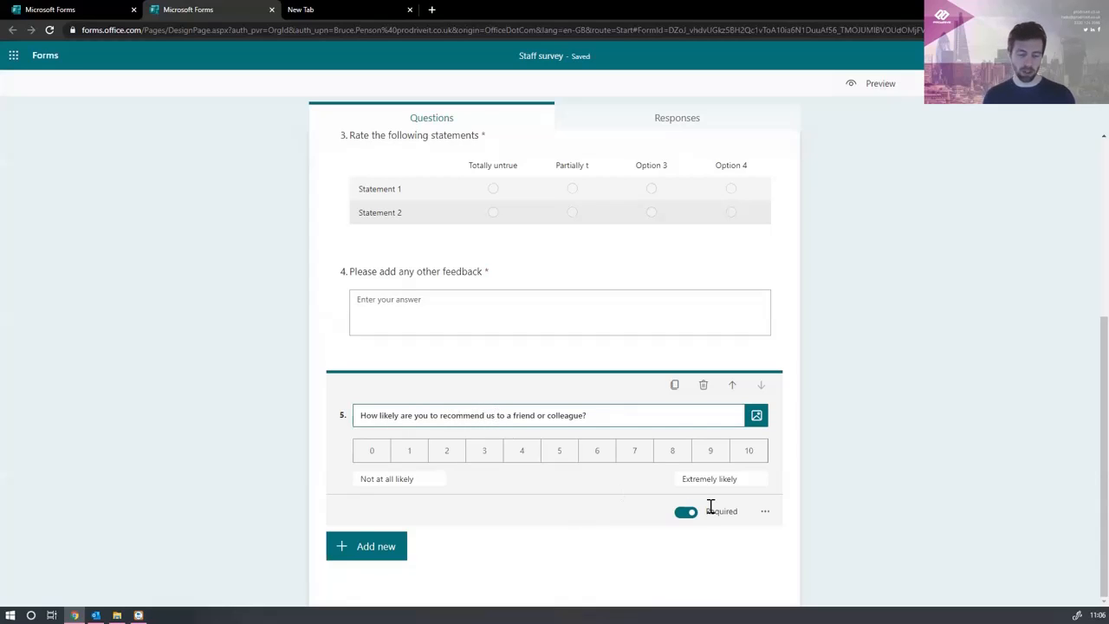
type("as an employer")
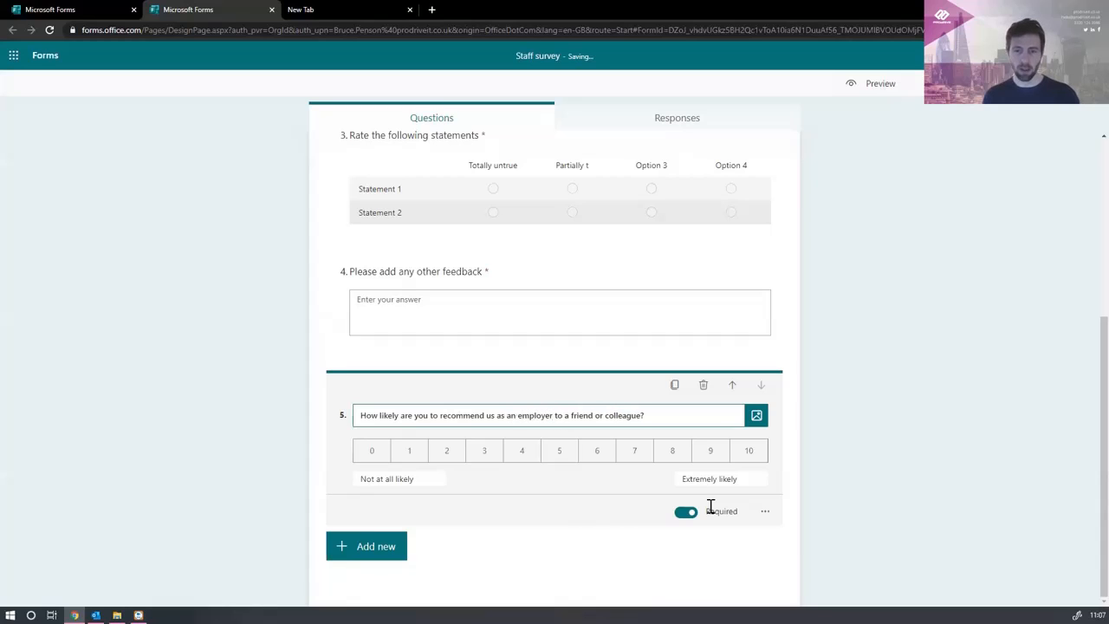
double_click(625, 414)
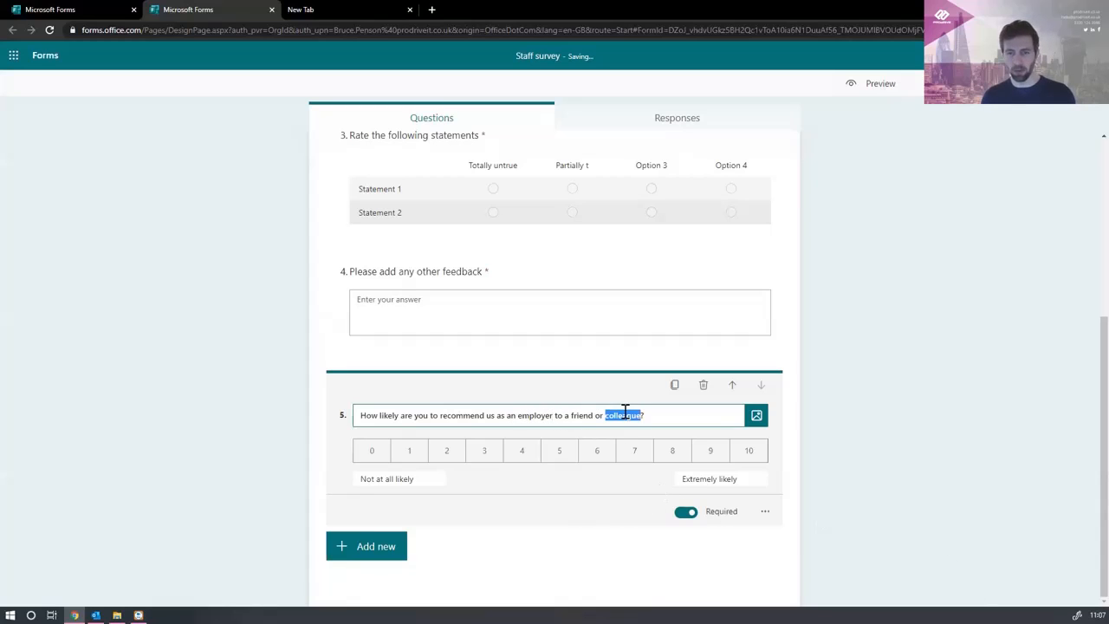
key("BackSpace")
key("BackSpace")
key("BackSpace")
key("BackSpace")
key("BackSpace")
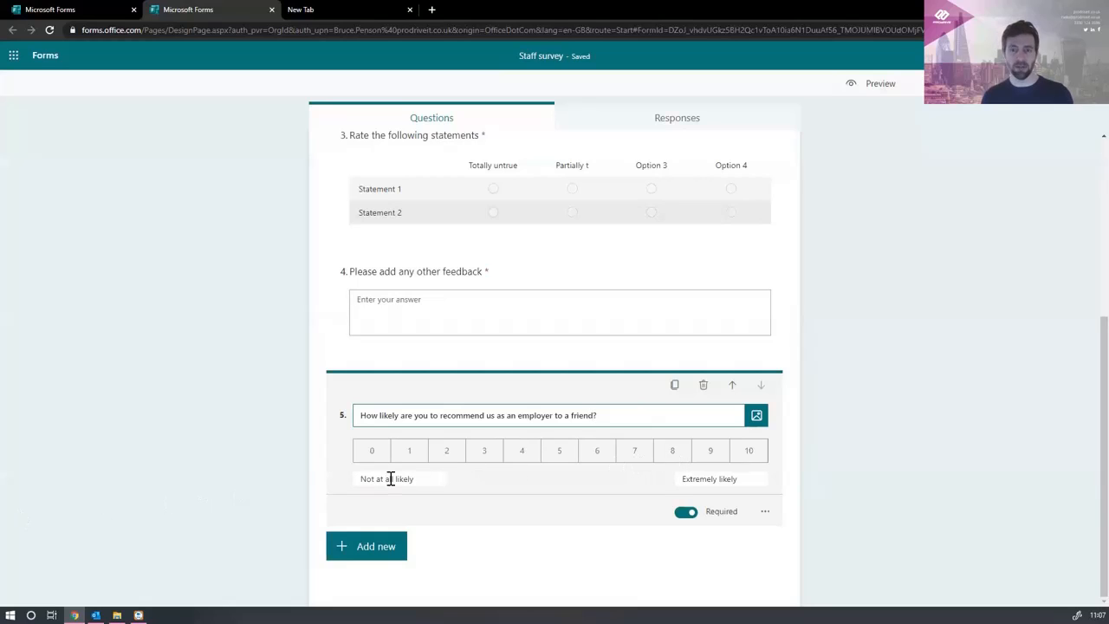
left_click(577, 567)
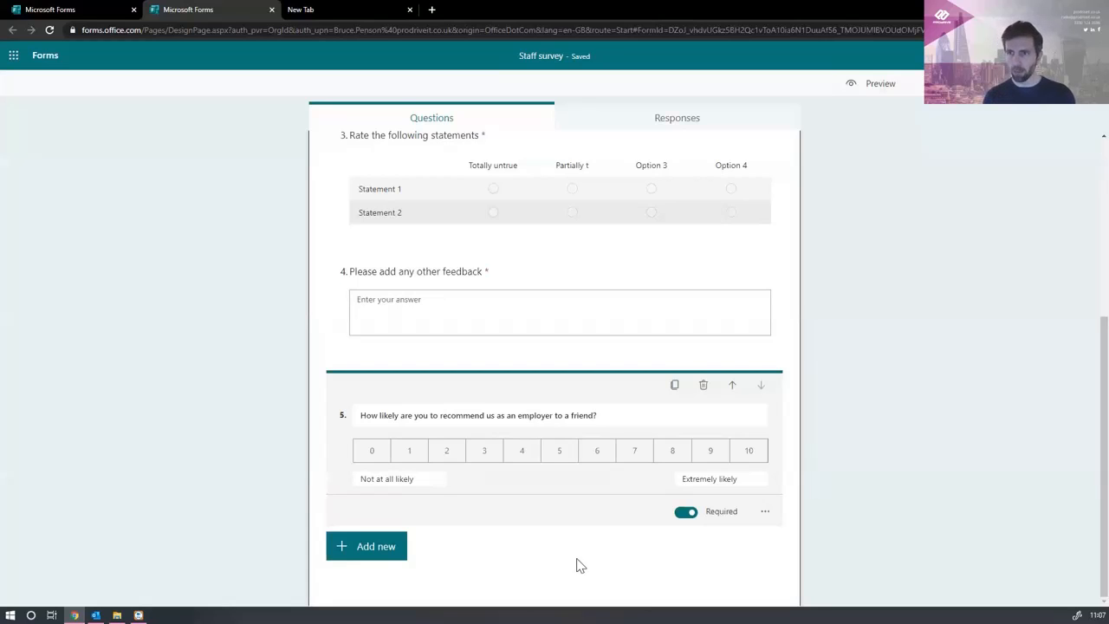
Step: Browse the form themes and apply the photo theme showing a man with dark-rimmed glasses, the last of the suggested pictures
scroll(639, 499, "up", 4)
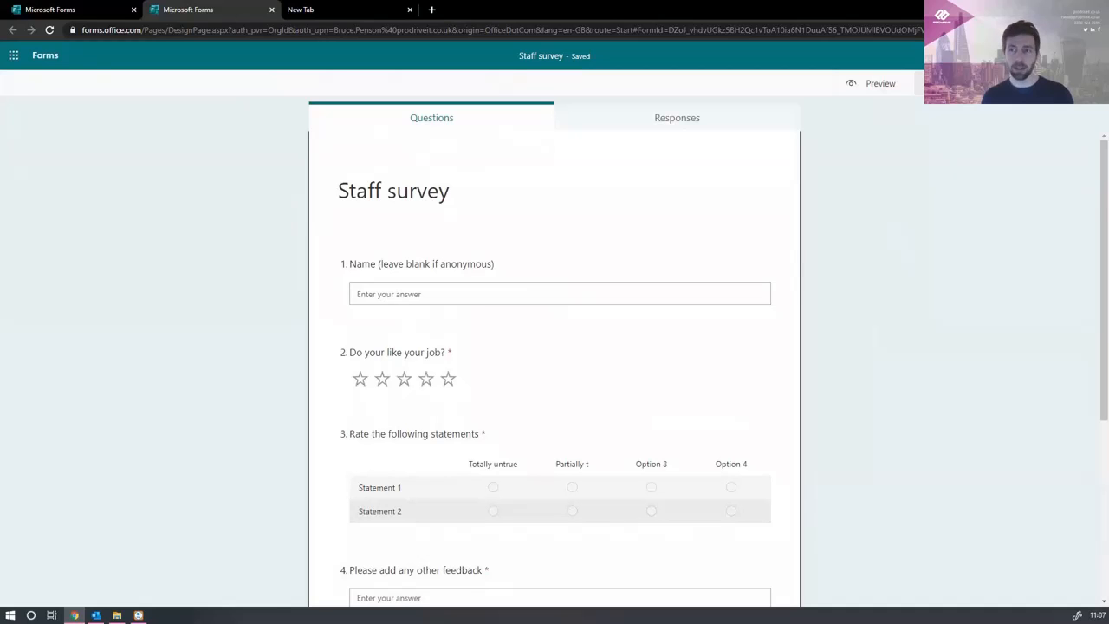
left_click(953, 83)
scroll(1011, 363, "down", 6)
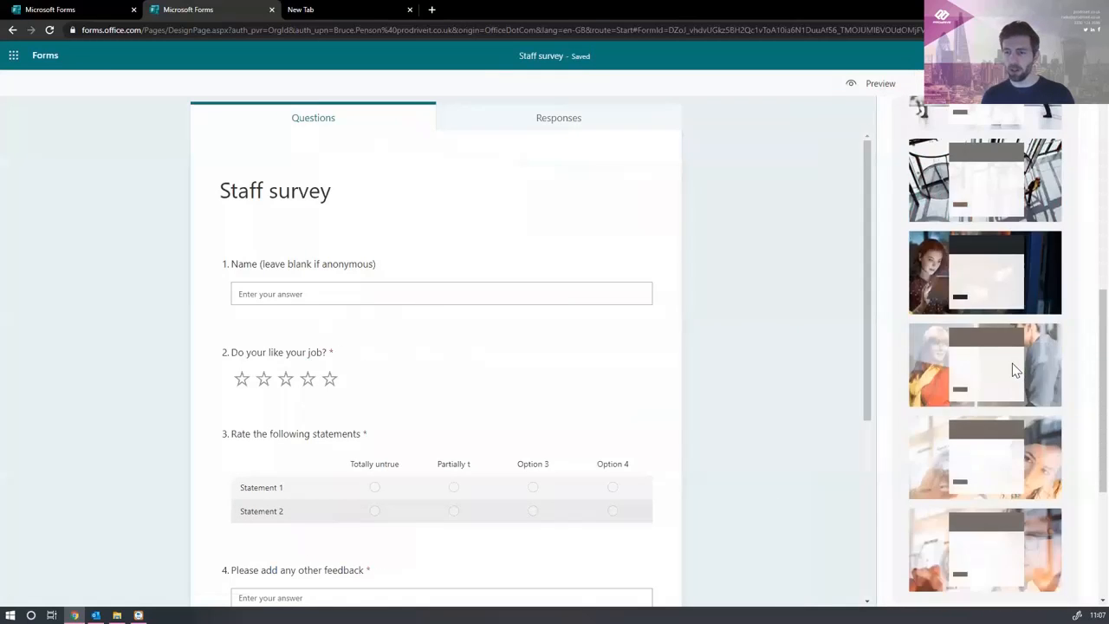
scroll(1012, 363, "down", 5)
scroll(1012, 363, "up", 4)
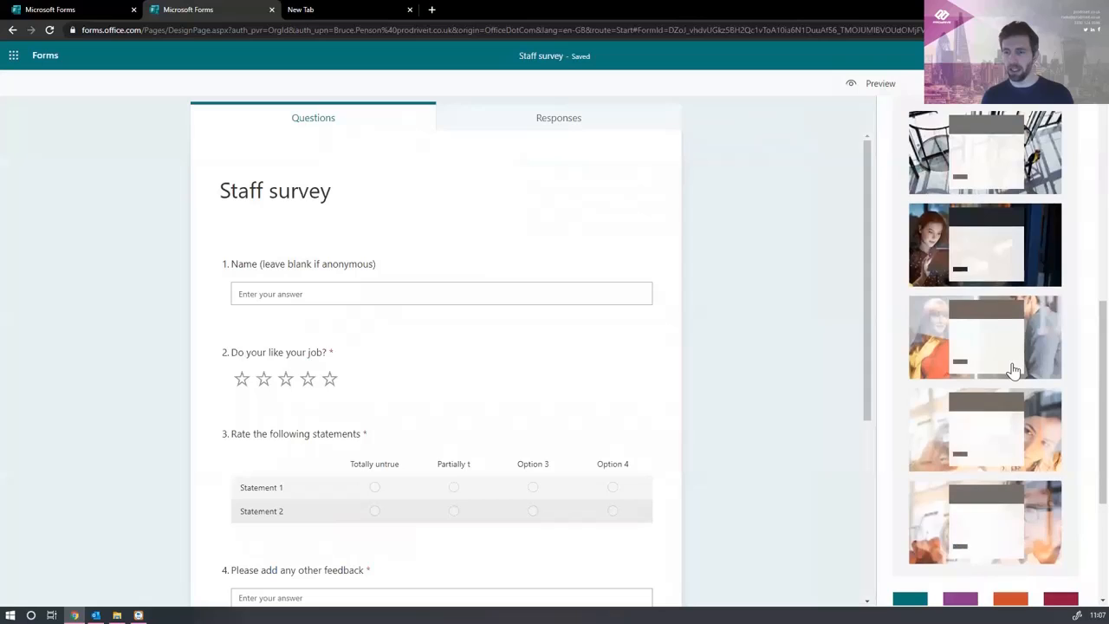
scroll(1013, 370, "up", 4)
scroll(1013, 370, "down", 10)
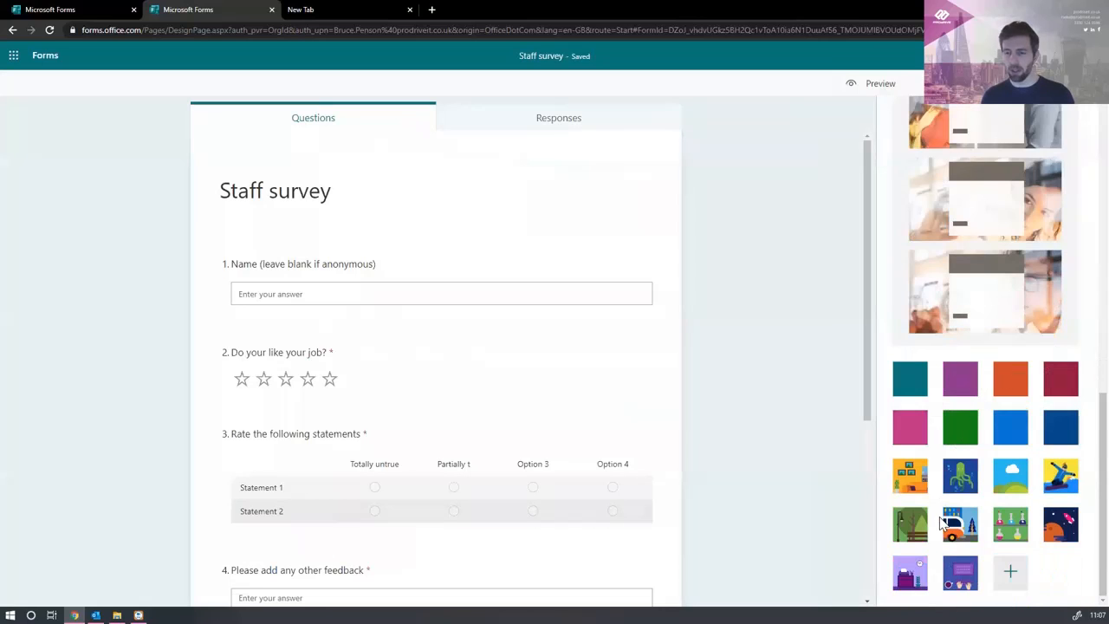
scroll(987, 413, "up", 2)
left_click(940, 472)
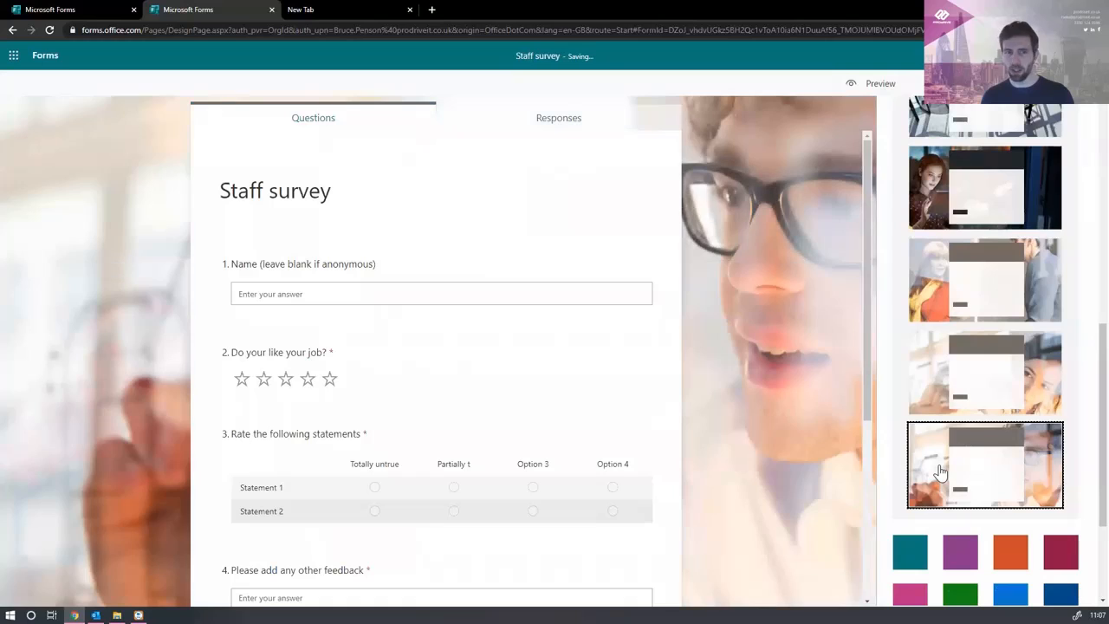
scroll(522, 354, "down", 1)
scroll(370, 323, "up", 1)
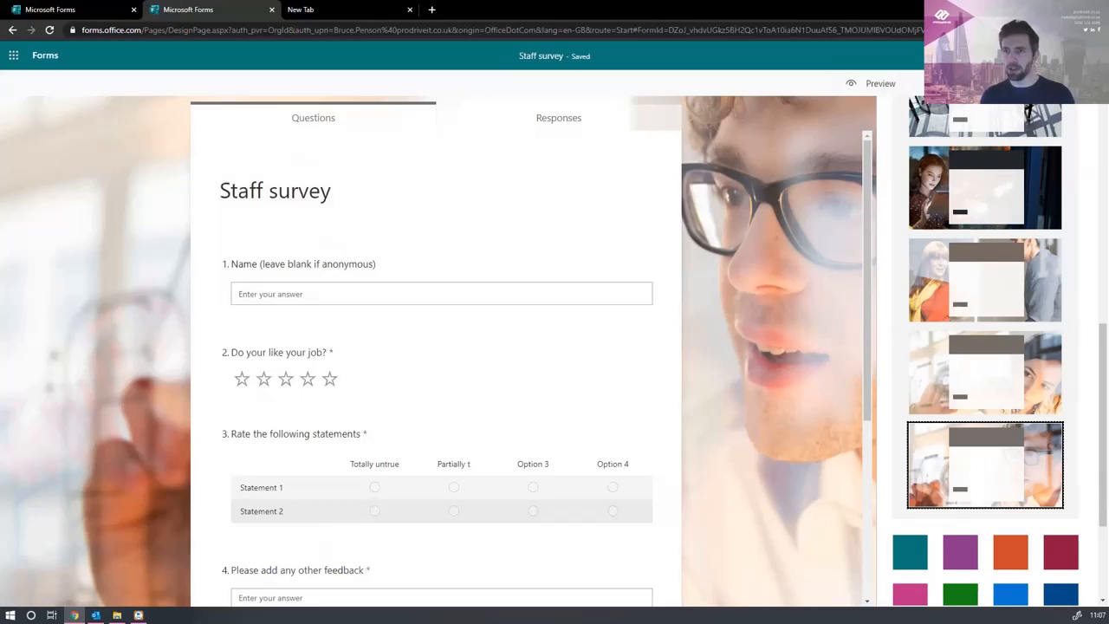
Step: Change the form settings so that anyone can respond
left_click(1083, 83)
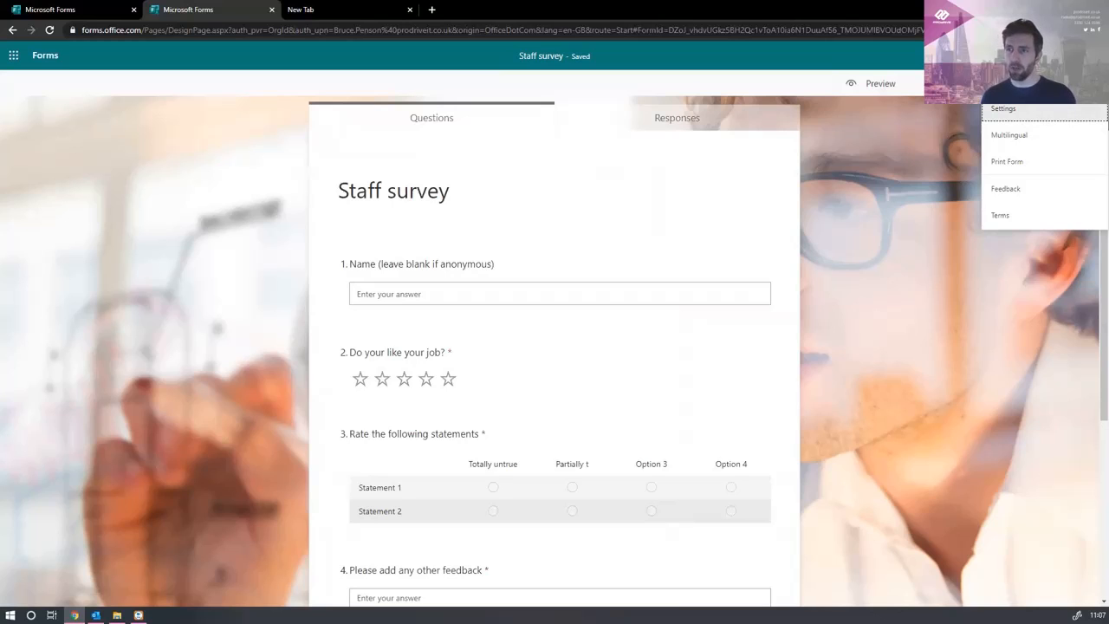
left_click(1003, 109)
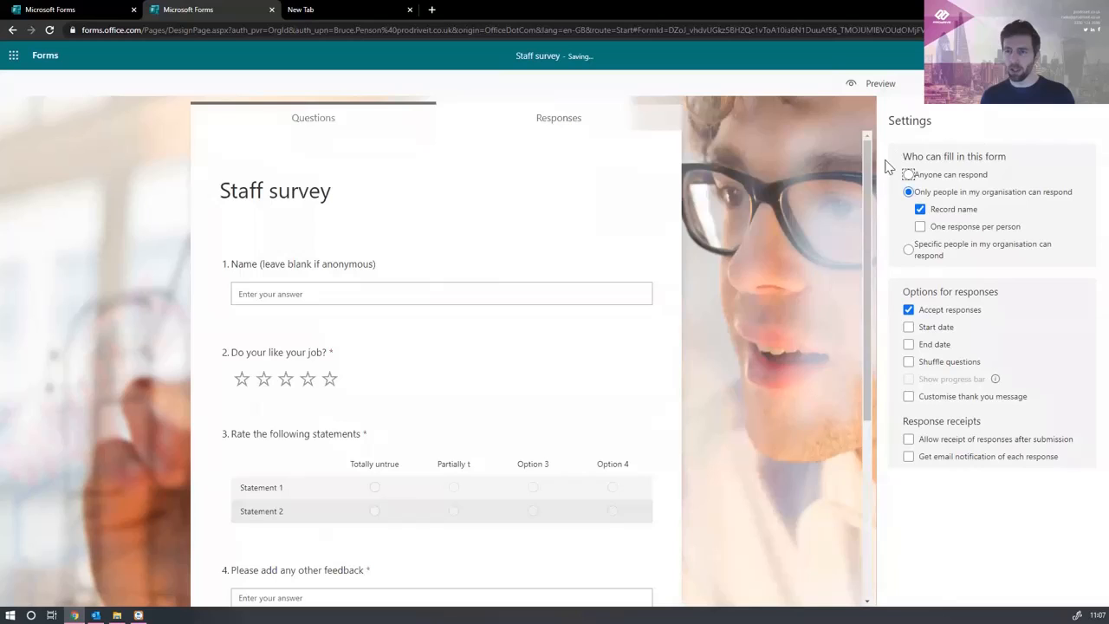
left_click(950, 175)
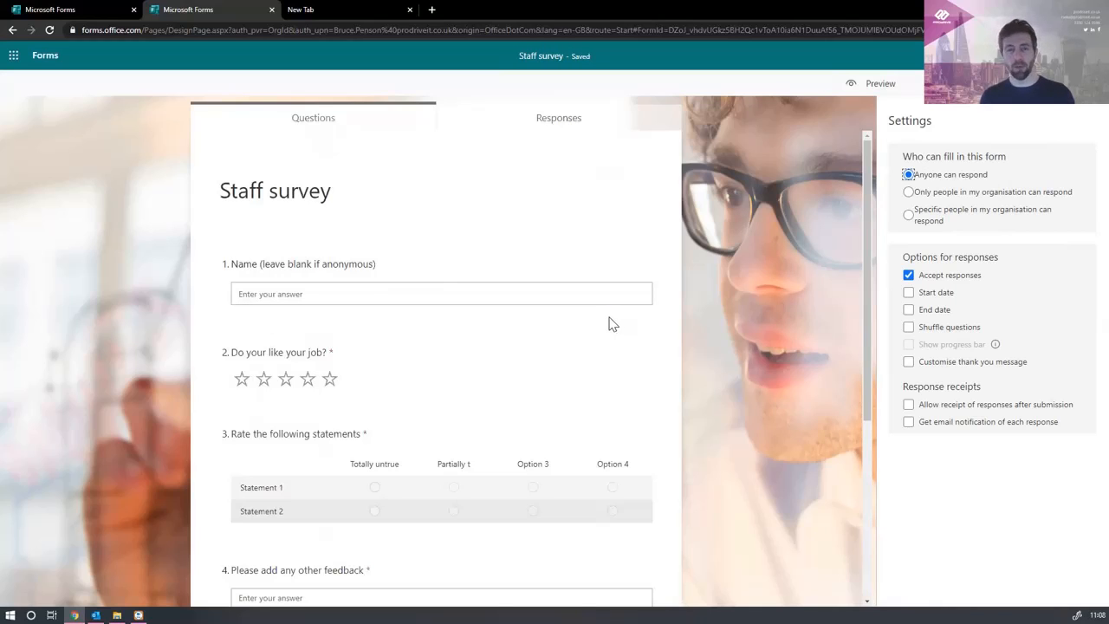
Step: Preview the whole Staff survey in computer view as respondents see it, and return to editing
left_click(871, 84)
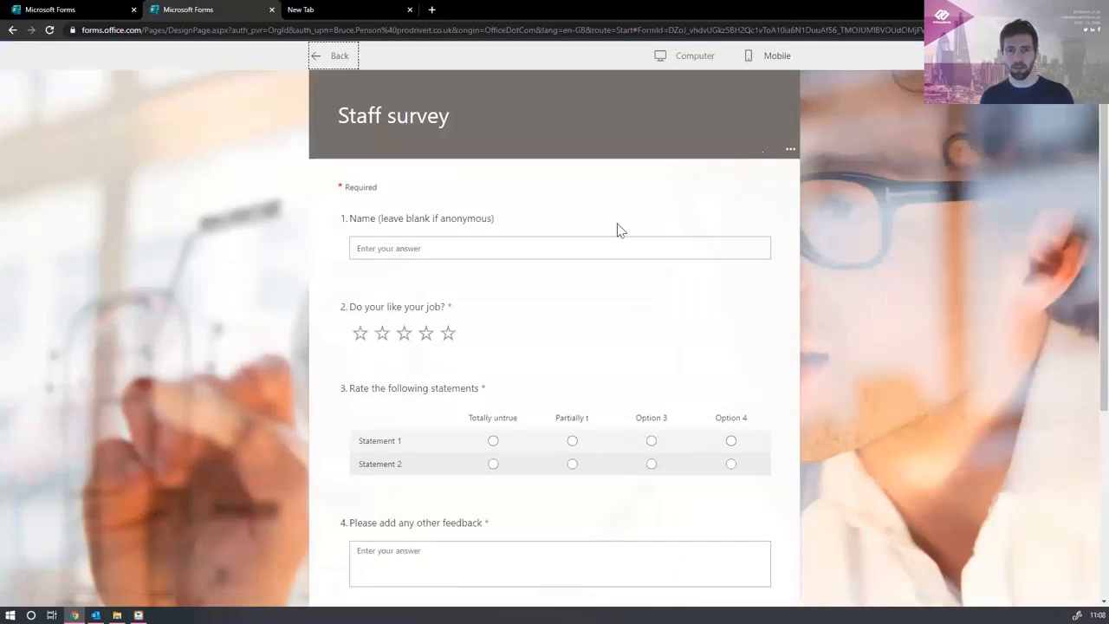
scroll(549, 257, "down", 2)
scroll(551, 258, "down", 2)
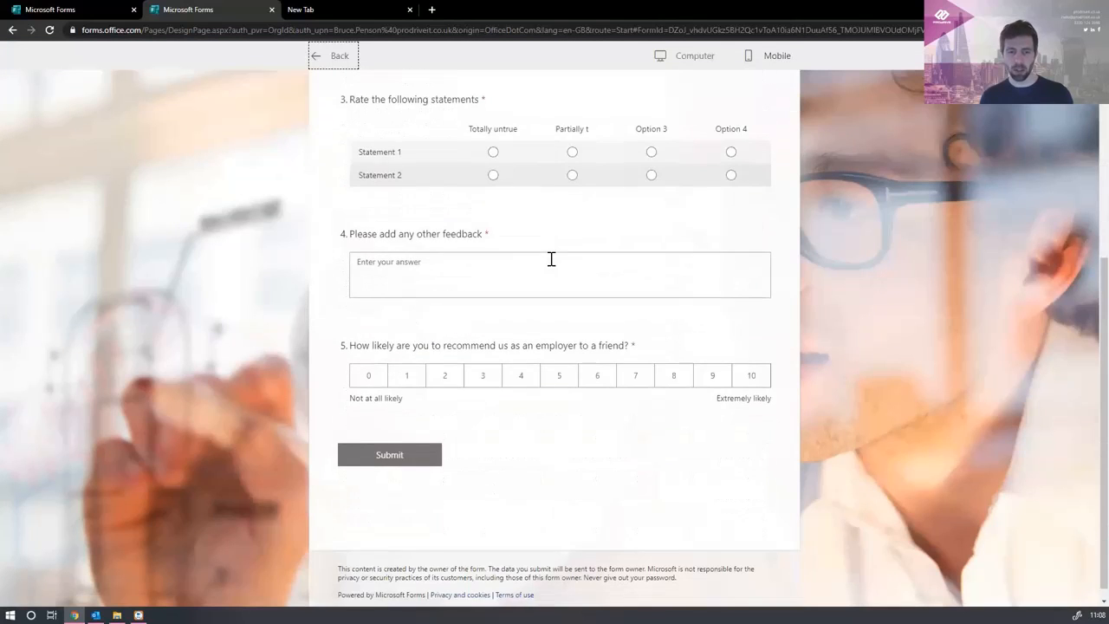
scroll(551, 258, "up", 4)
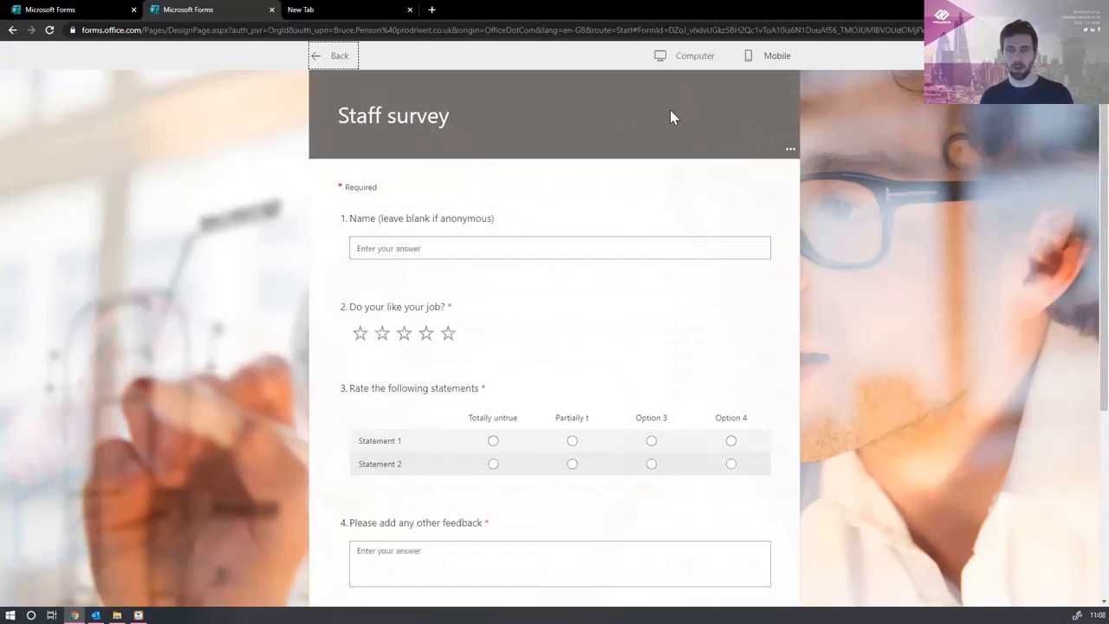
left_click(330, 59)
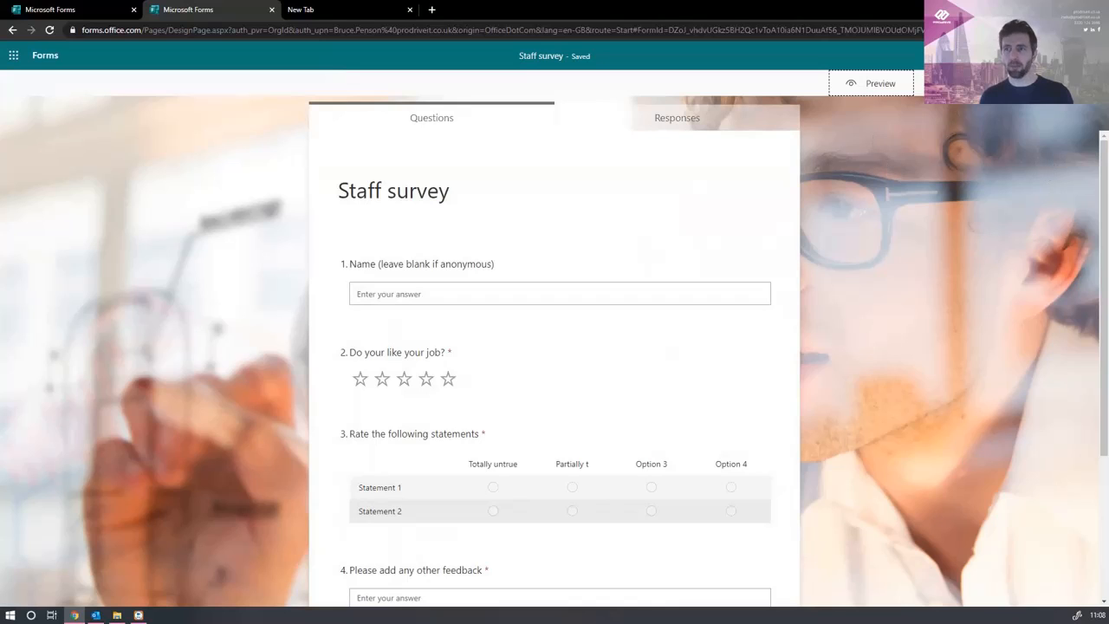
Step: Copy the Staff survey's response collection link for anyone to respond
left_click(1026, 83)
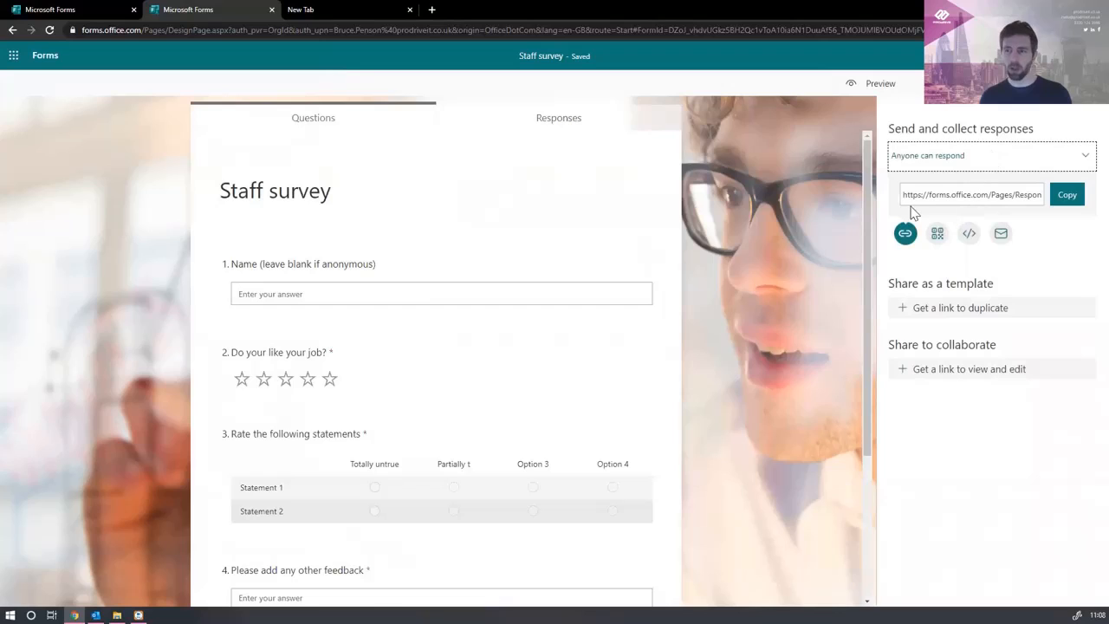
left_click_drag(901, 195, 1089, 189)
left_click(1070, 196)
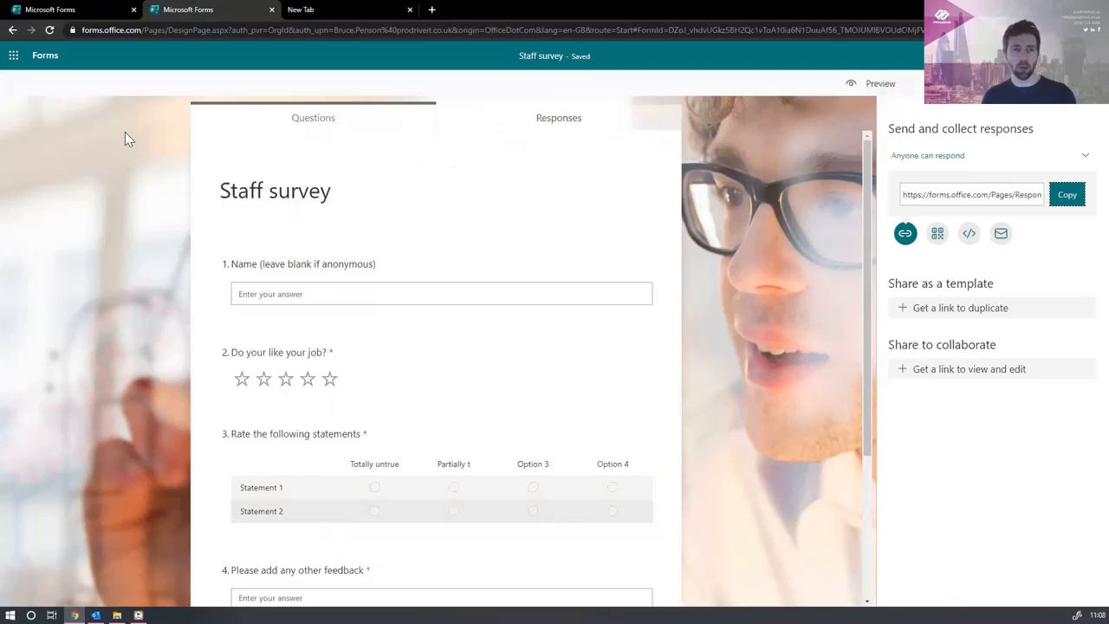
Step: Check the Staff survey's responses overview, and open the existing Team feedback survey in the other Microsoft Forms browser tab
left_click(549, 129)
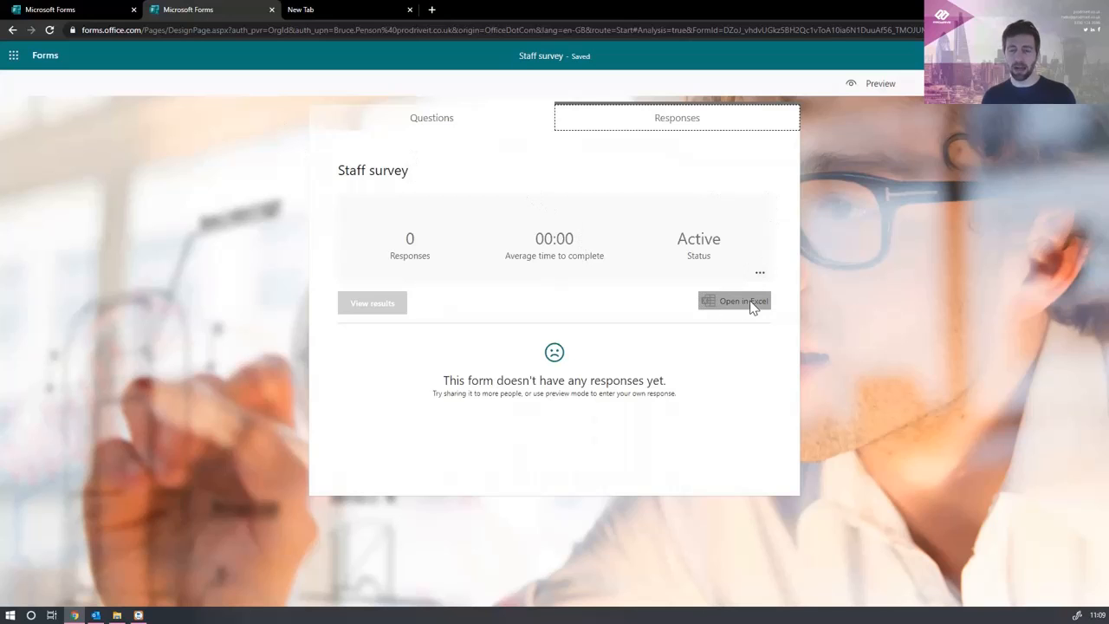
left_click(84, 10)
left_click(317, 180)
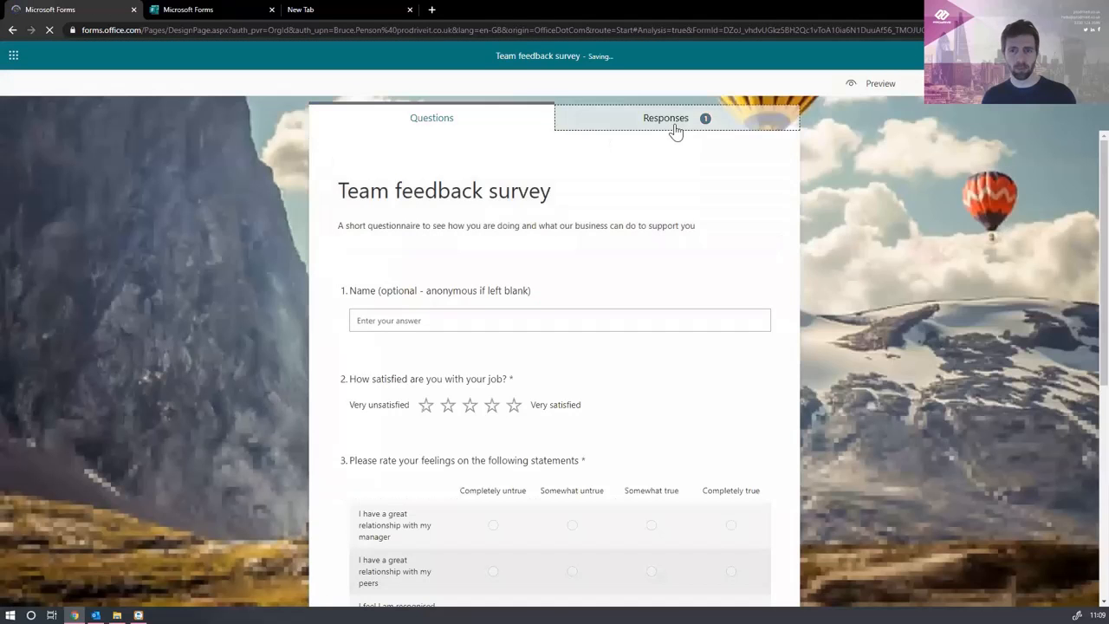
Step: Review the Team feedback survey's response summary, including the detailed answers to question 1 on the optional name, and close the details
left_click(673, 130)
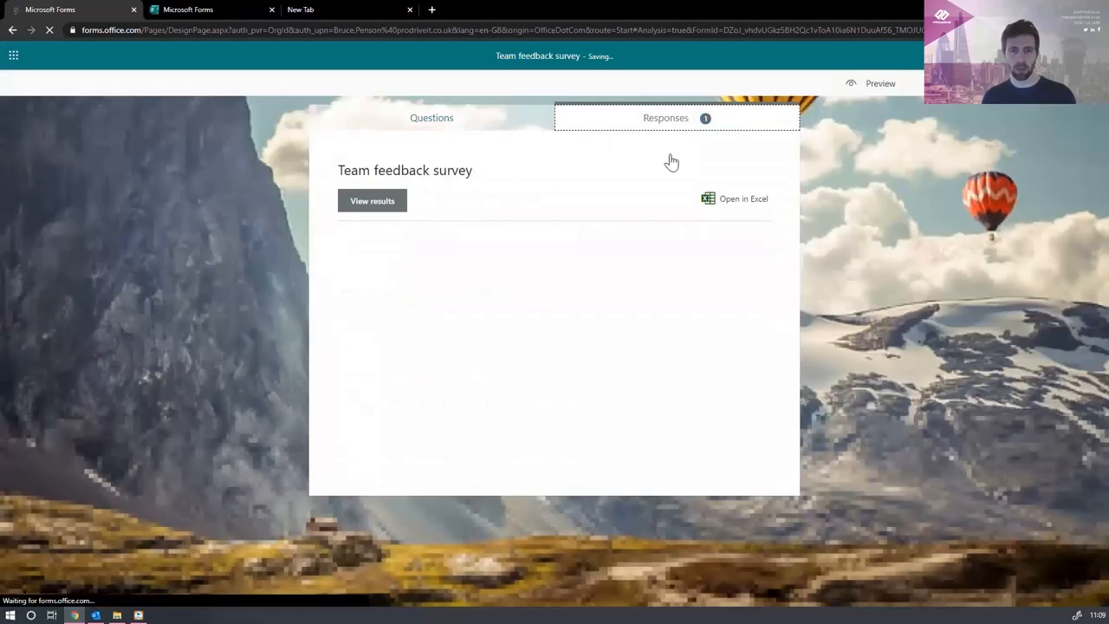
scroll(652, 221, "down", 4)
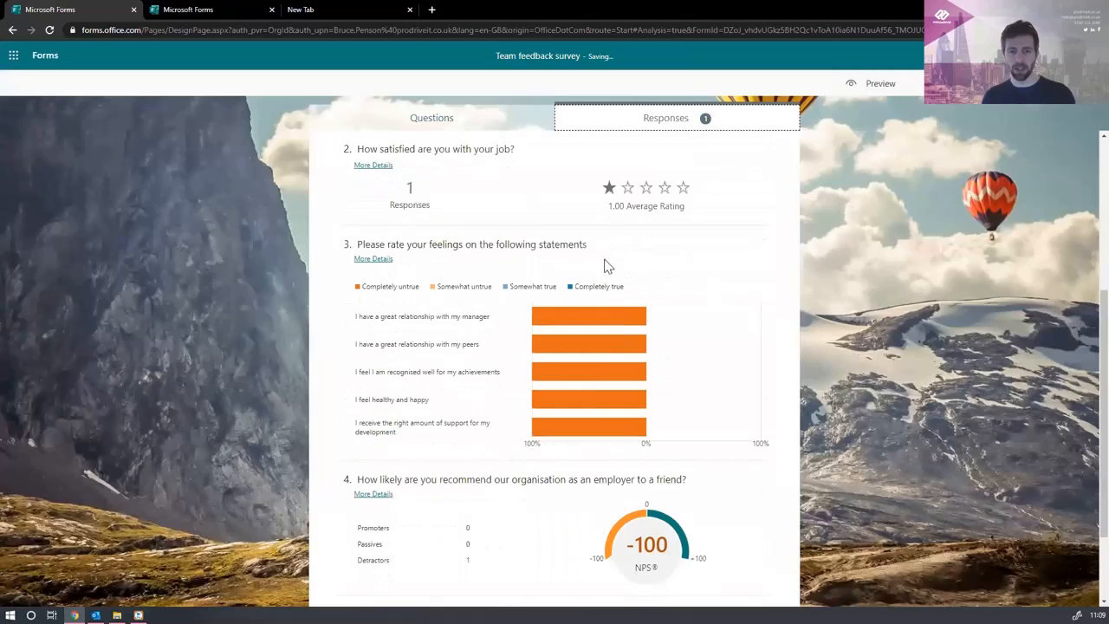
scroll(598, 299, "up", 4)
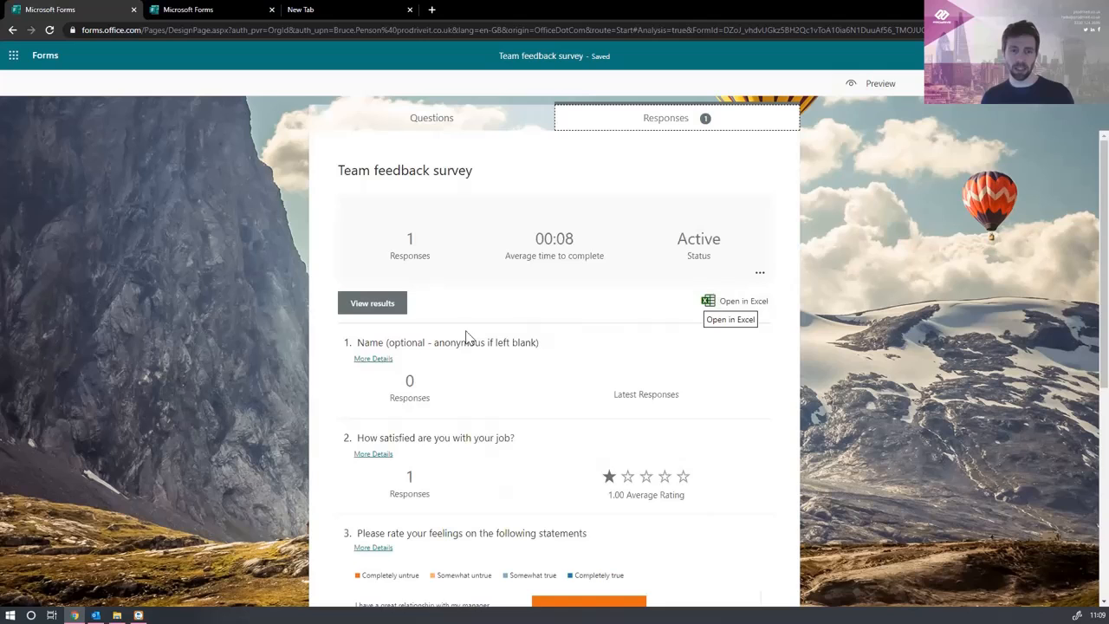
left_click(373, 358)
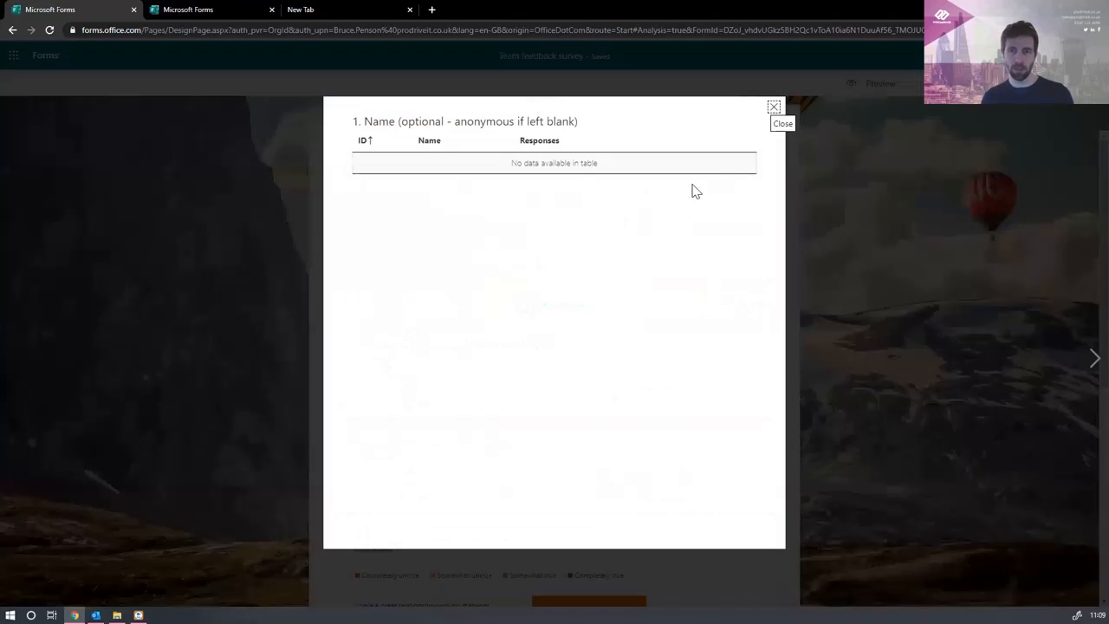
left_click(774, 108)
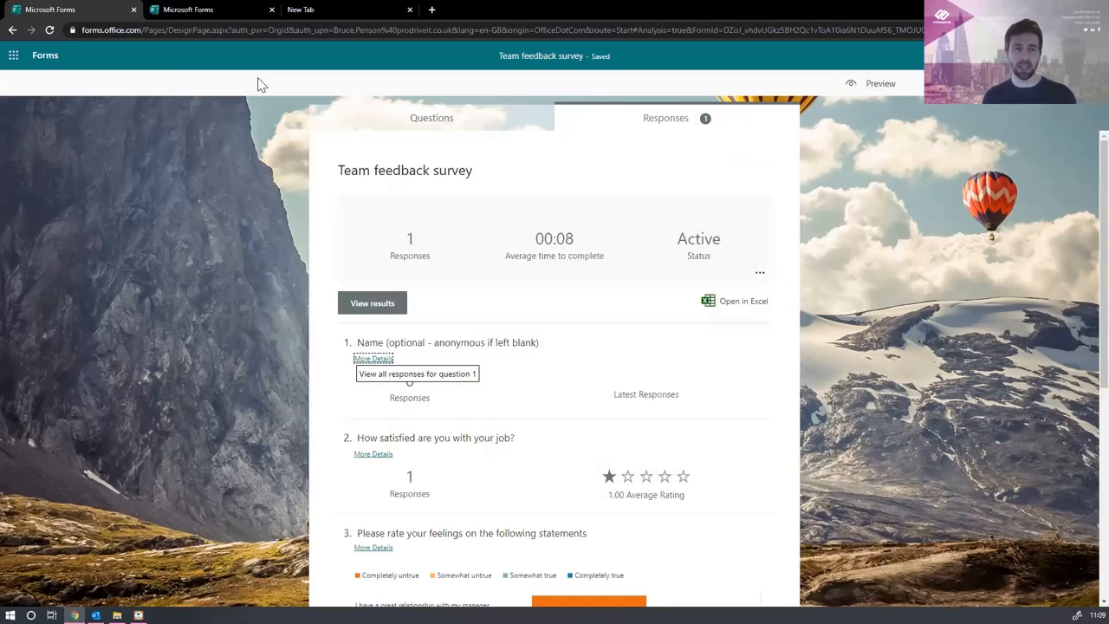
Step: Load the Team feedback survey's template sharing link in the empty browser tab and look through the duplicable form's questions
left_click(319, 10)
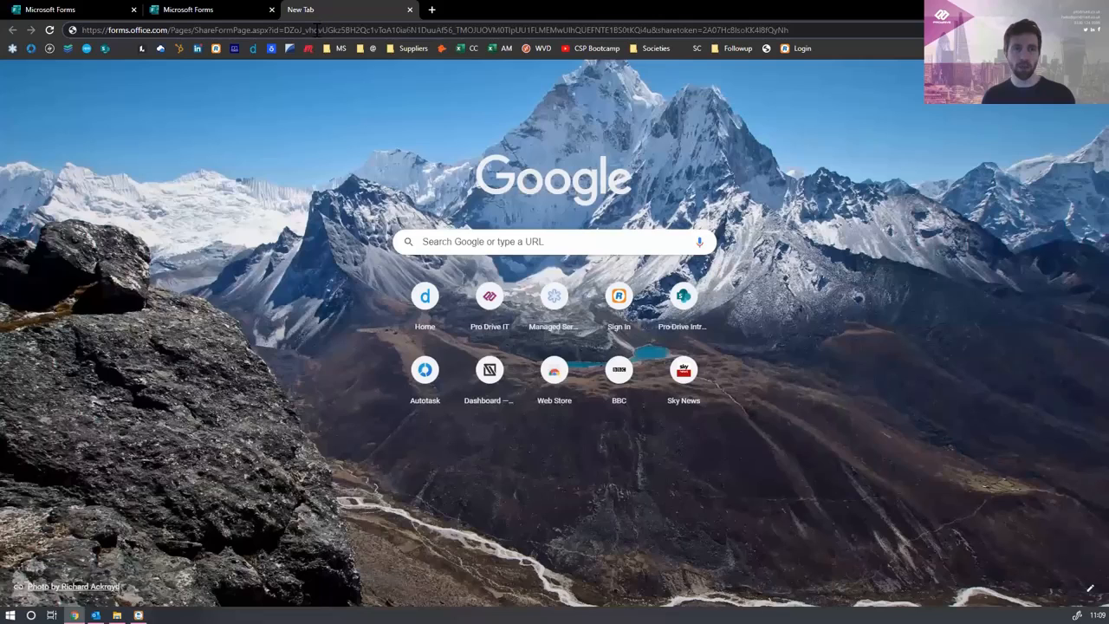
key("Return")
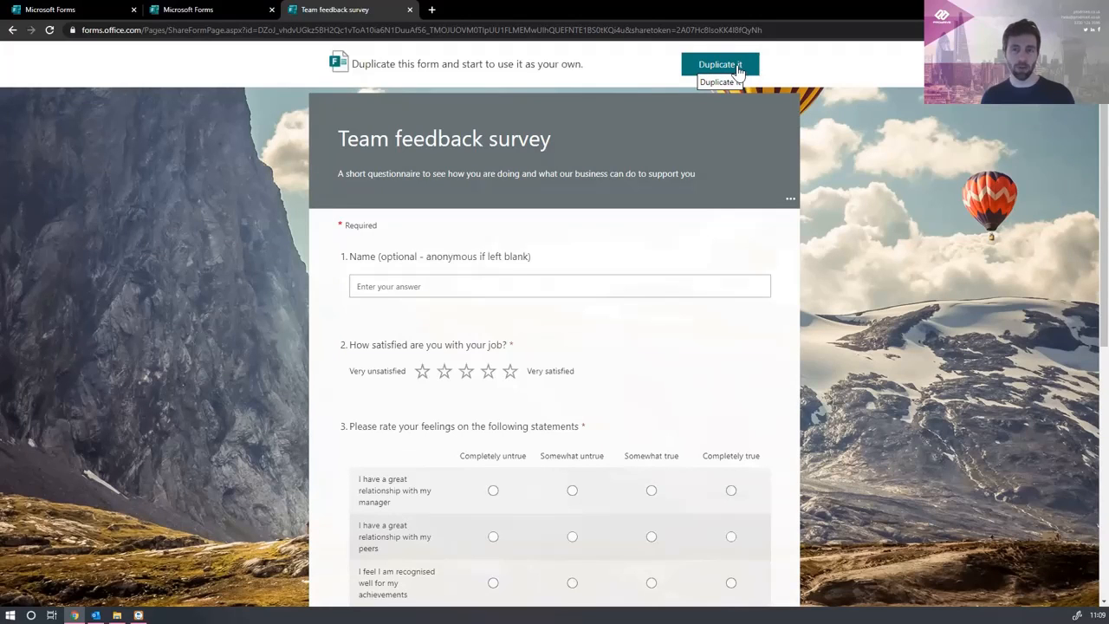
scroll(686, 100, "down", 2)
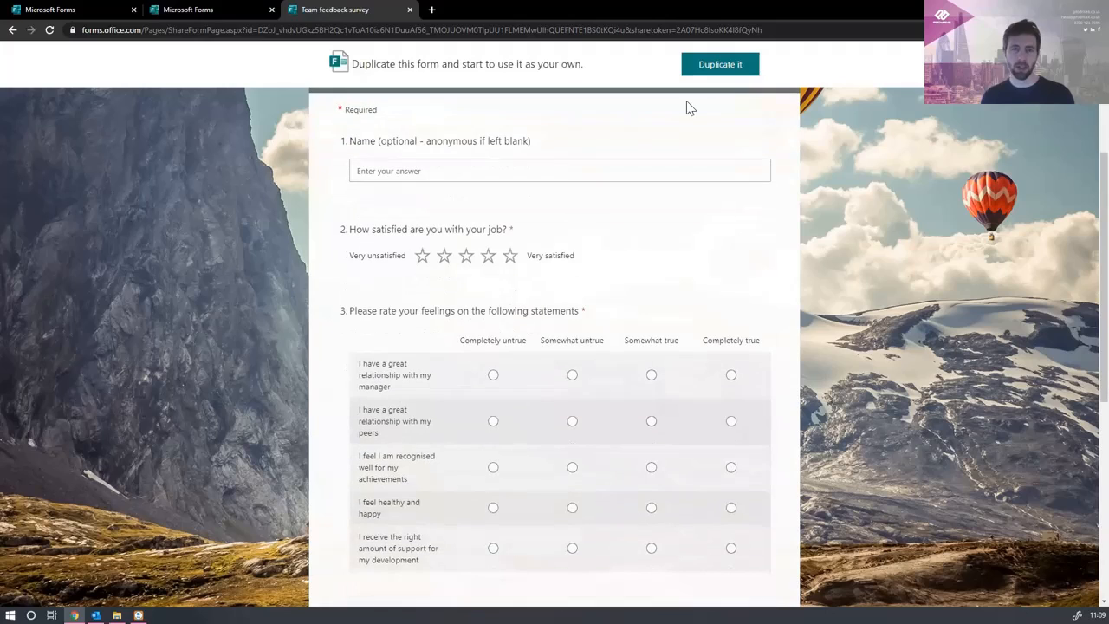